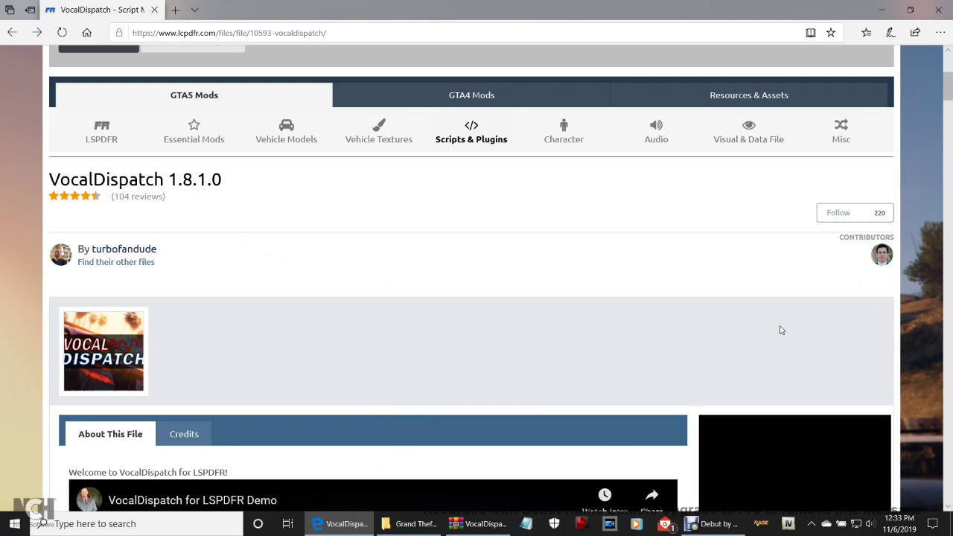
- Try to download VocalDispatch.zip from the VocalDispatch 1.8.1.0 page, agreeing to the download terms and checking the save options, and cancel the download
scroll(779, 328, "down", 1)
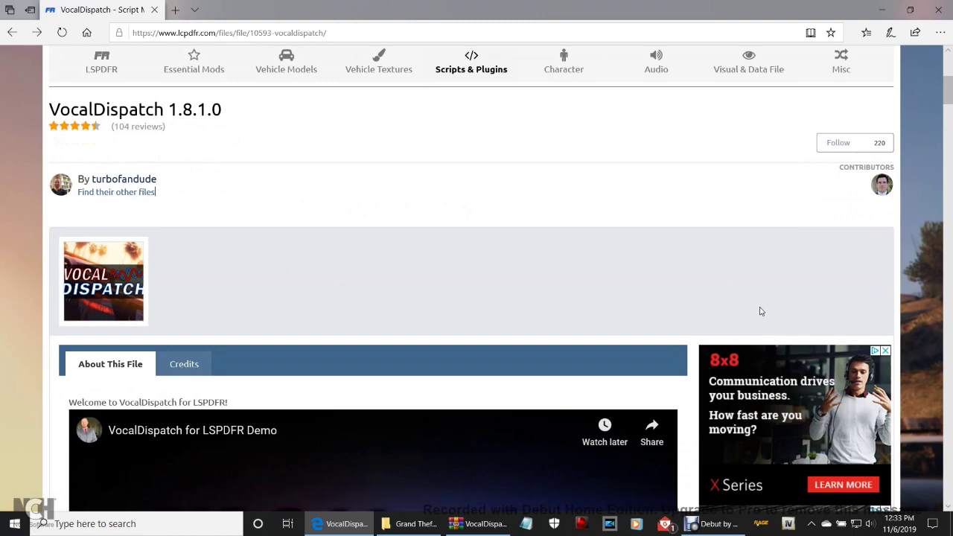
scroll(761, 312, "down", 1)
scroll(761, 311, "down", 2)
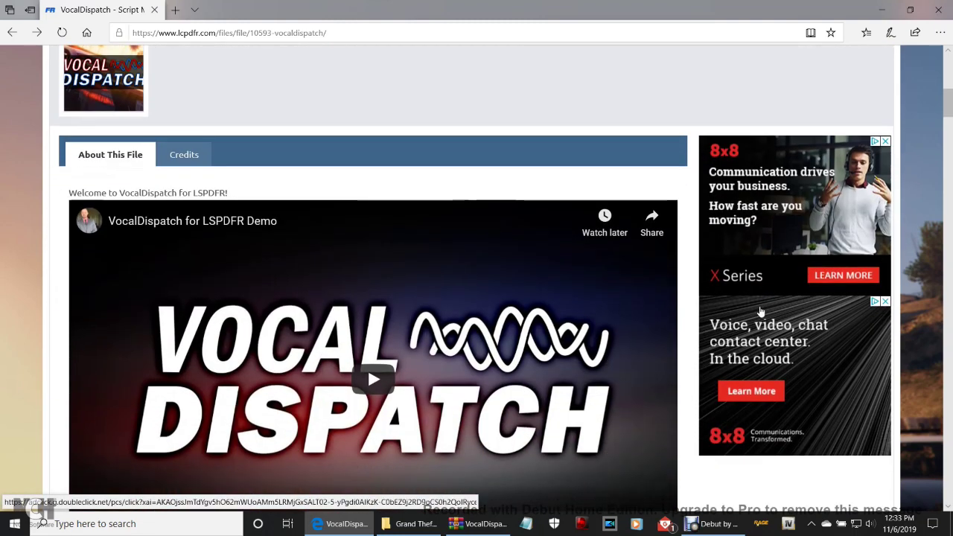
scroll(761, 311, "down", 3)
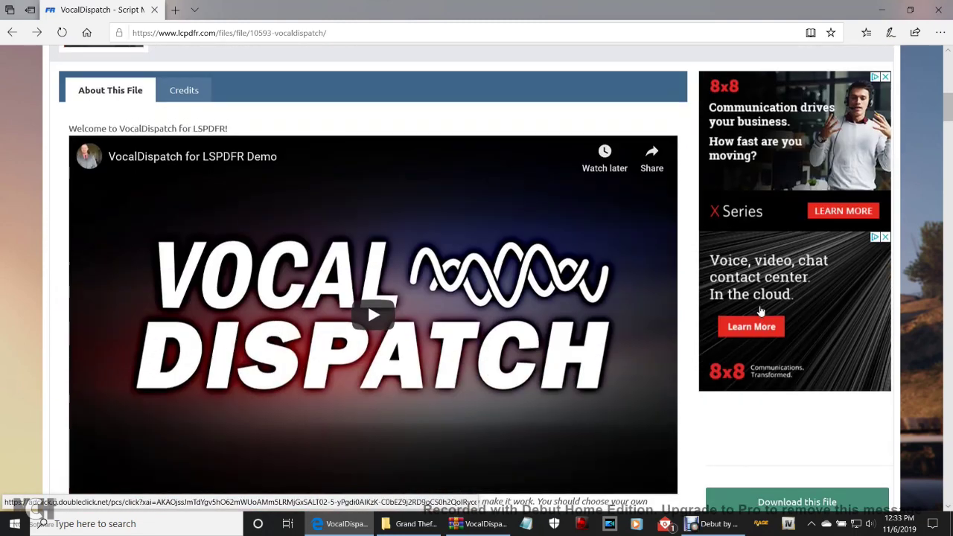
scroll(762, 311, "down", 1)
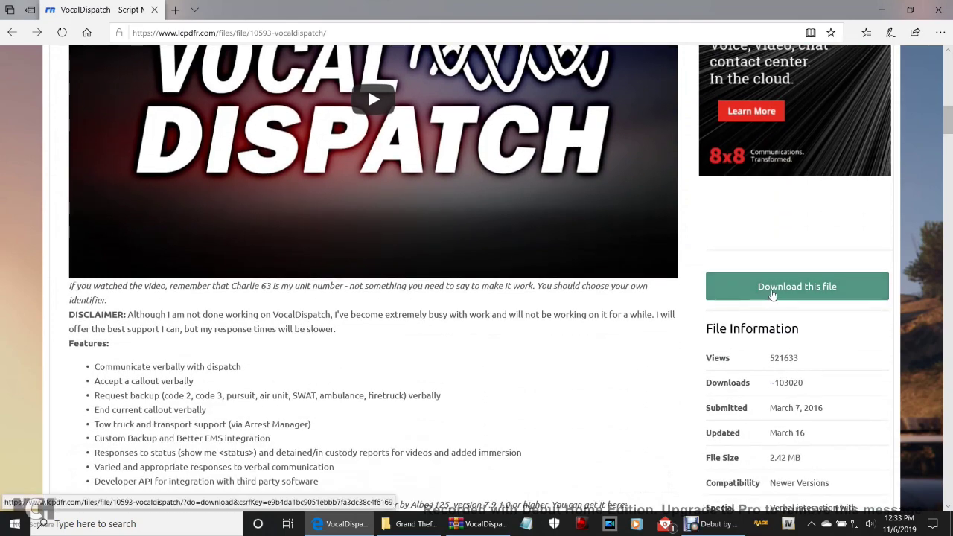
left_click(773, 295)
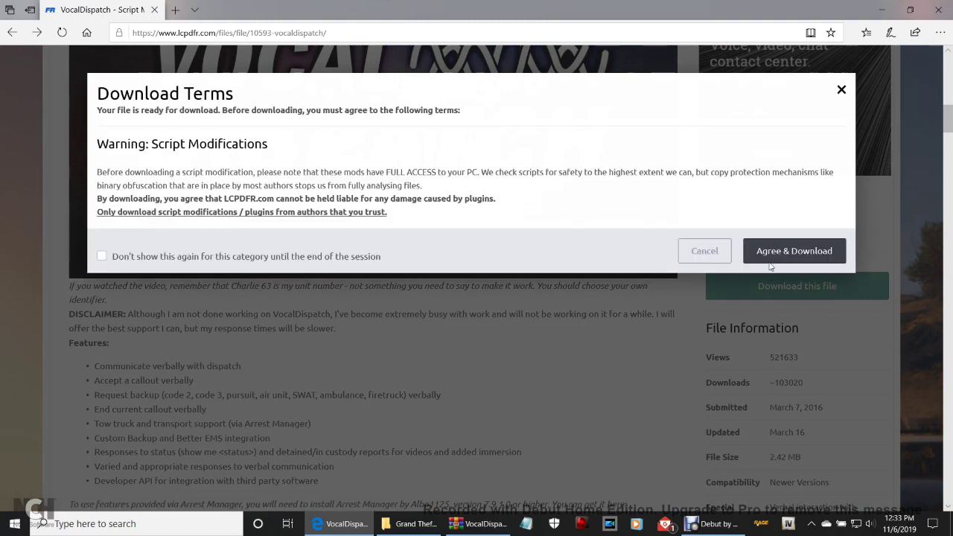
left_click(777, 257)
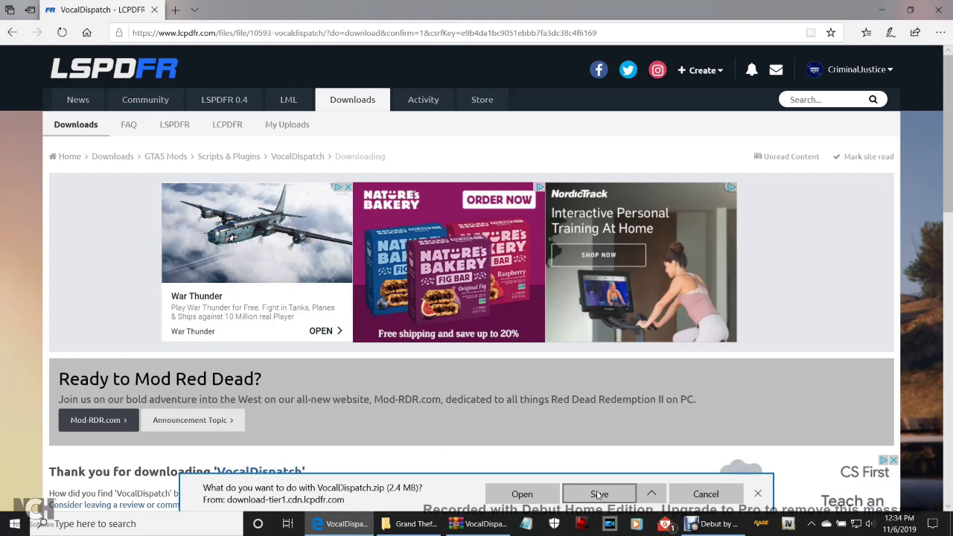
left_click(646, 495)
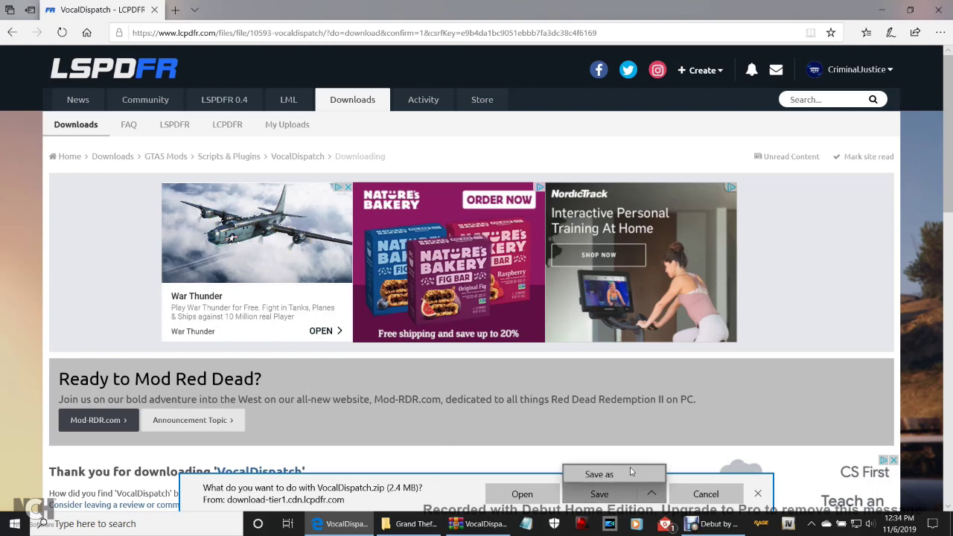
left_click(706, 494)
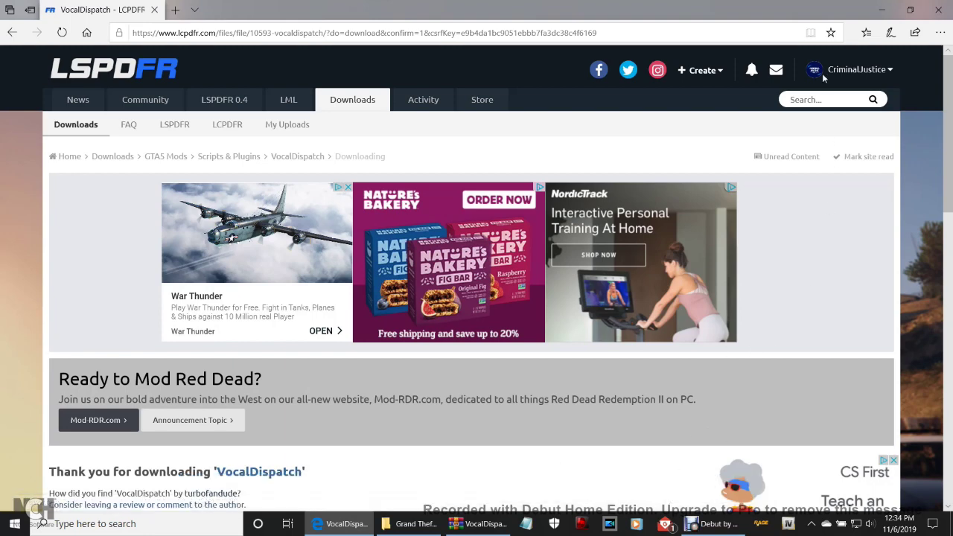
- Close the web browser, select the VocalDispatch shortcut on the desktop, and bring up the Grand Theft Auto V folder window
left_click(939, 15)
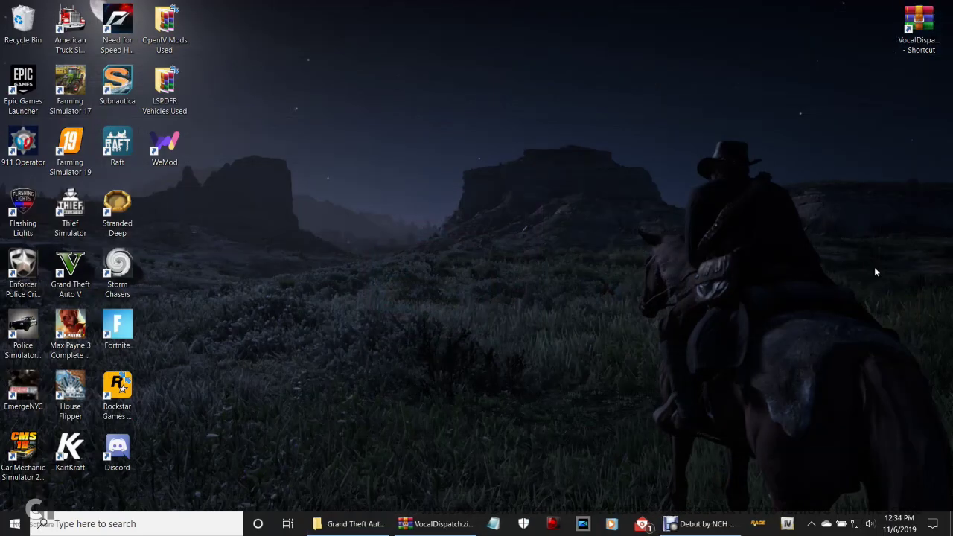
mouse_move(919, 53)
left_mouse_down()
mouse_move(918, 43)
mouse_move(879, 104)
mouse_move(919, 45)
left_mouse_up()
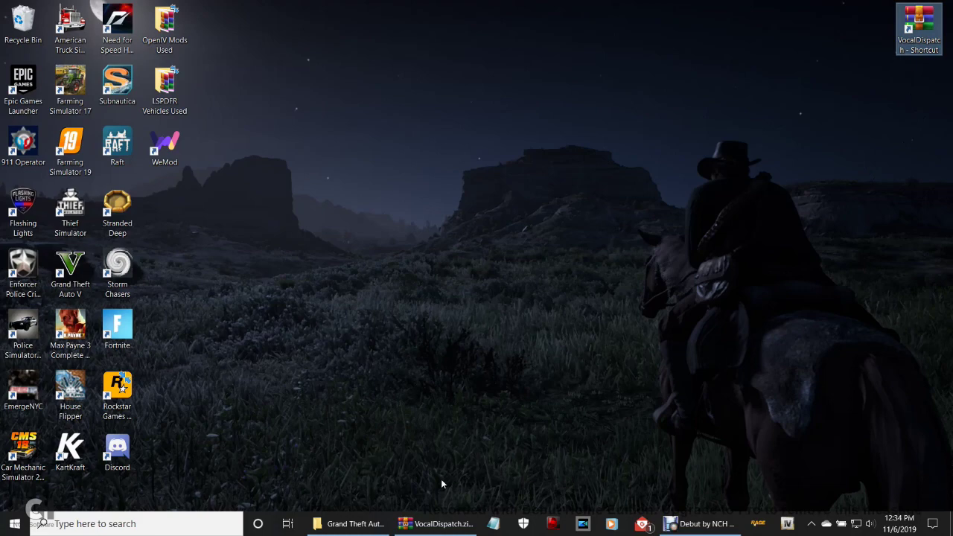
left_click(355, 525)
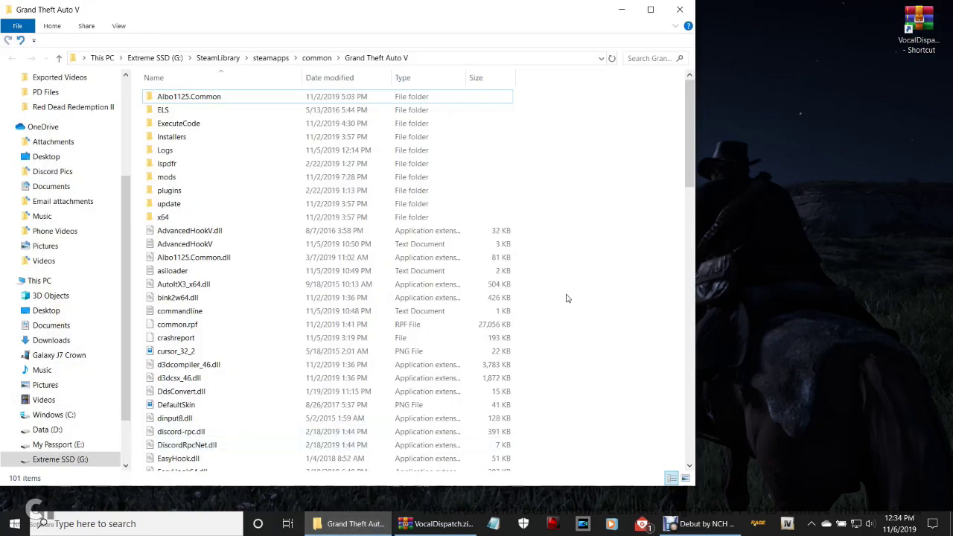
- Look through the folders and files in the Grand Theft Auto V main directory
scroll(600, 292, "down", 6)
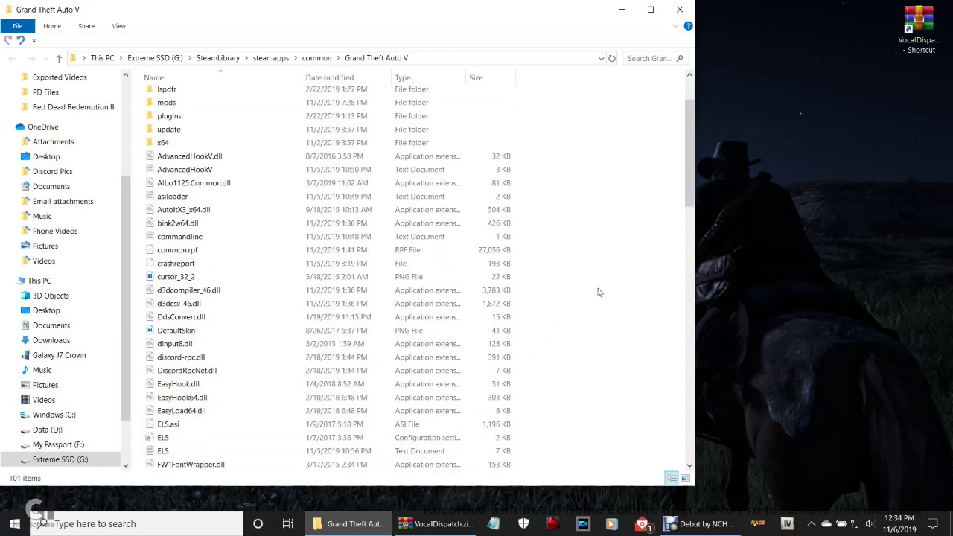
scroll(594, 296, "down", 1)
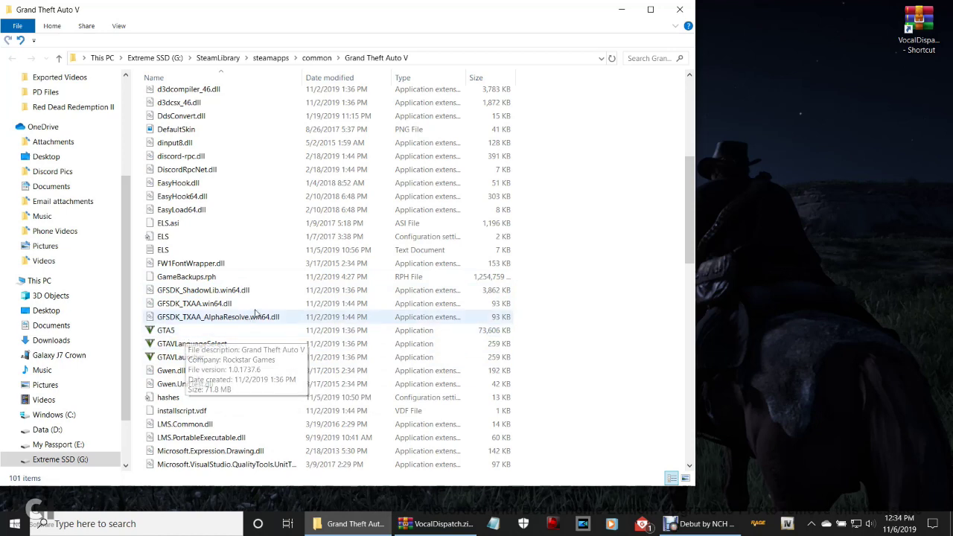
scroll(261, 307, "up", 7)
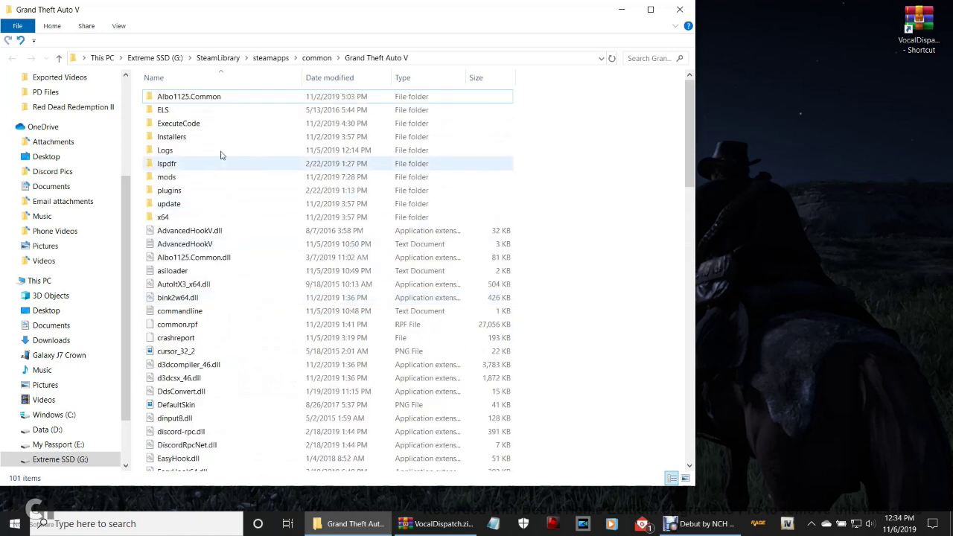
mouse_move(210, 177)
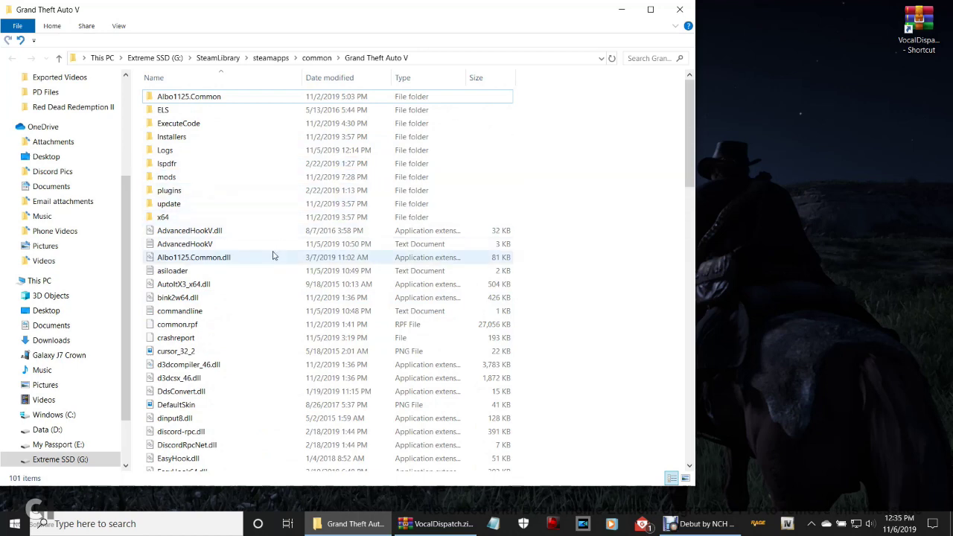
scroll(273, 256, "down", 5)
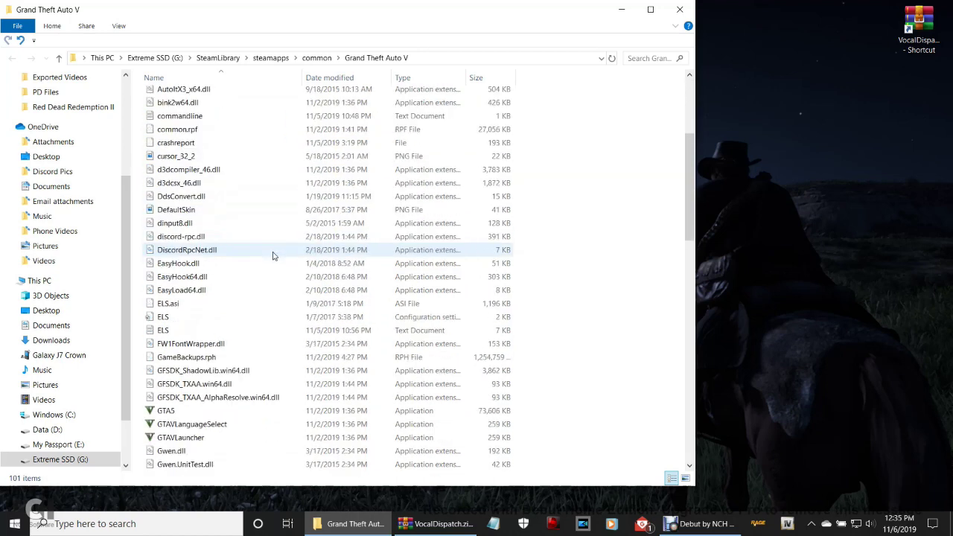
scroll(272, 256, "down", 1)
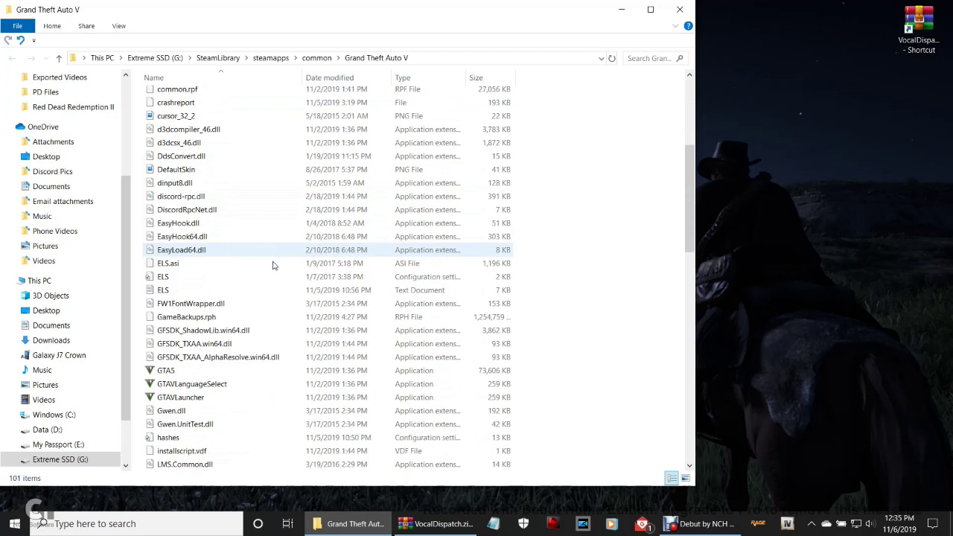
left_click(292, 321)
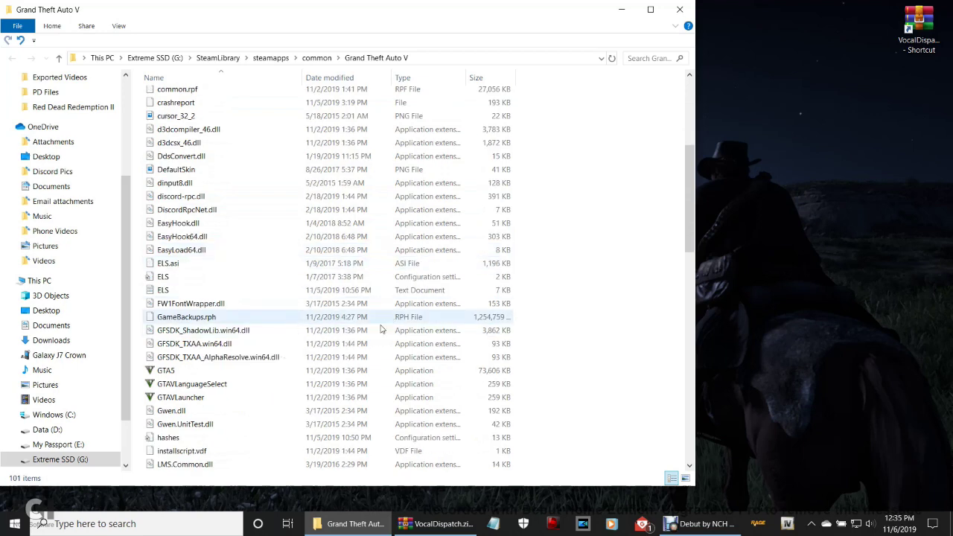
- Open the VocalDispatch archive from its desktop shortcut and examine the files and folders it contains
left_click(919, 26)
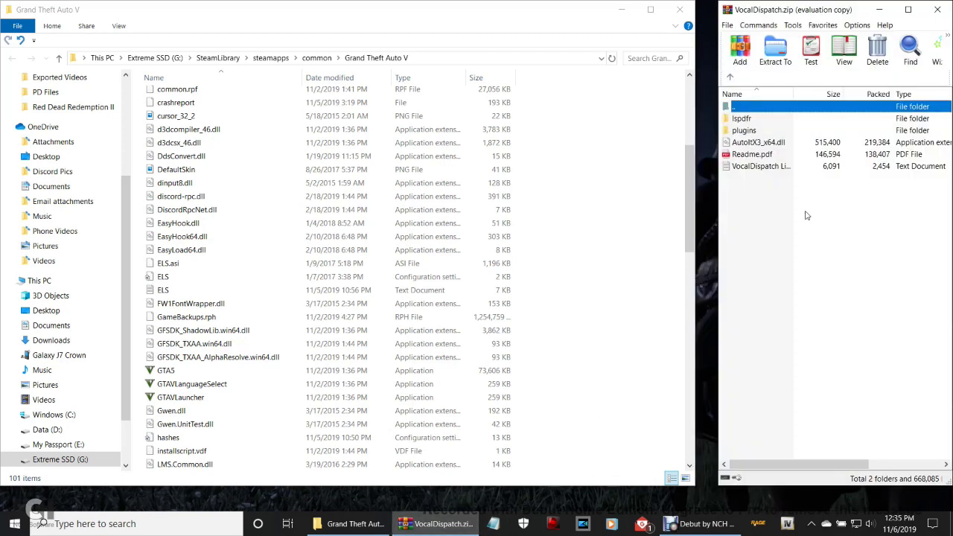
left_click(753, 153)
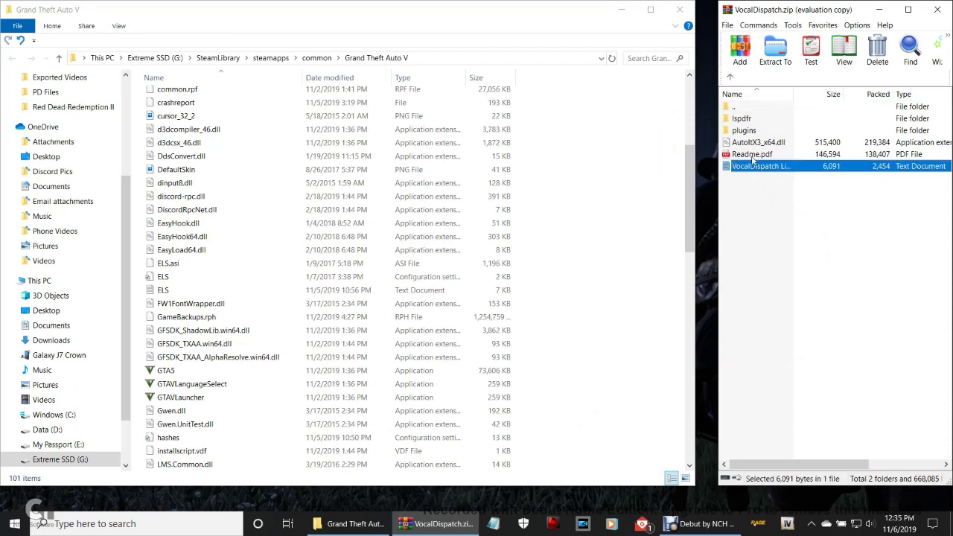
left_click(749, 142)
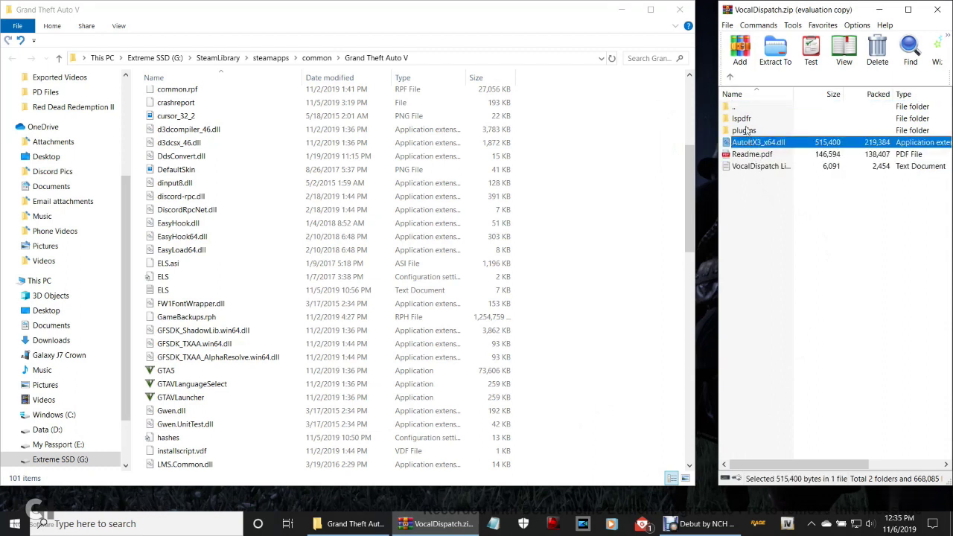
left_click(748, 130)
left_click(742, 111)
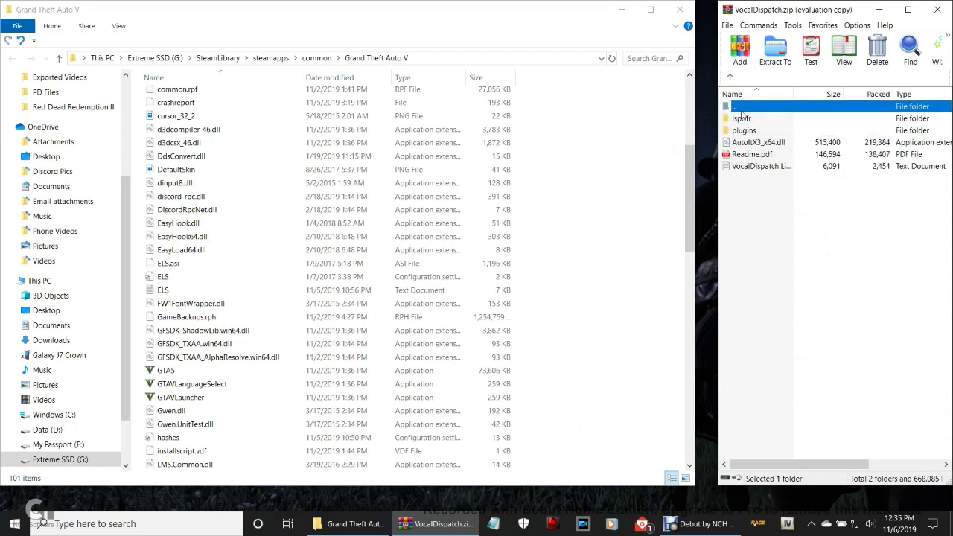
left_click(743, 119)
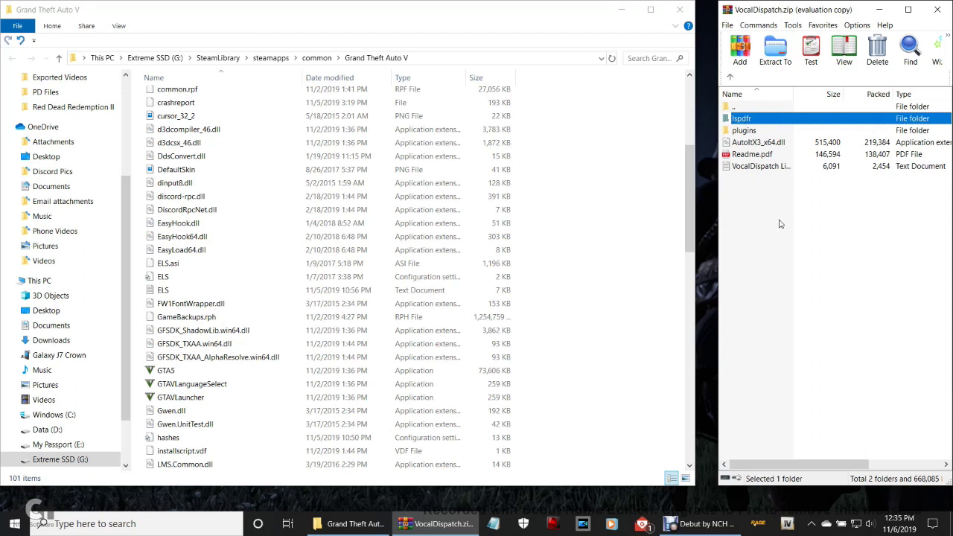
left_click(780, 248)
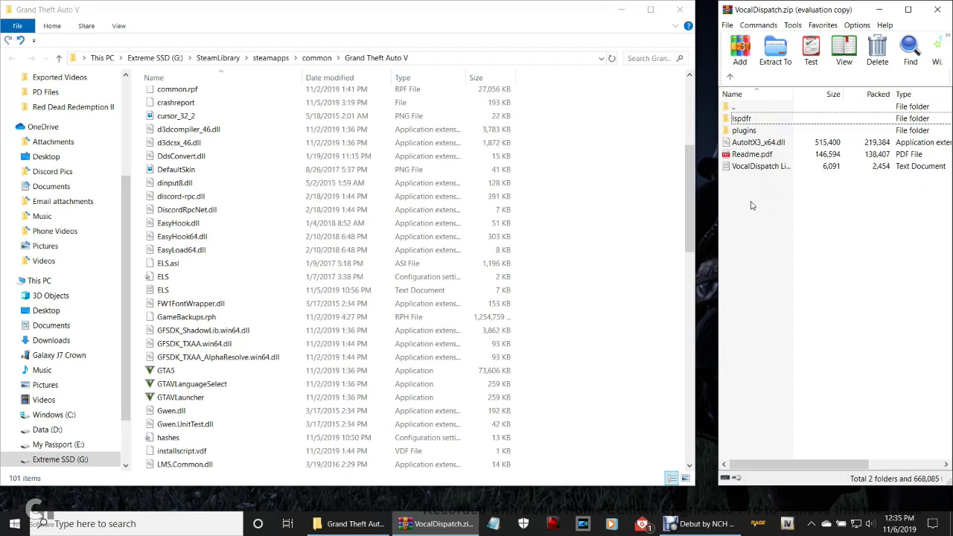
- Try to copy the lspdfr and plugins folders and AutoItX3_x64.dll from the archive into the Grand Theft Auto V folder
left_click(749, 120)
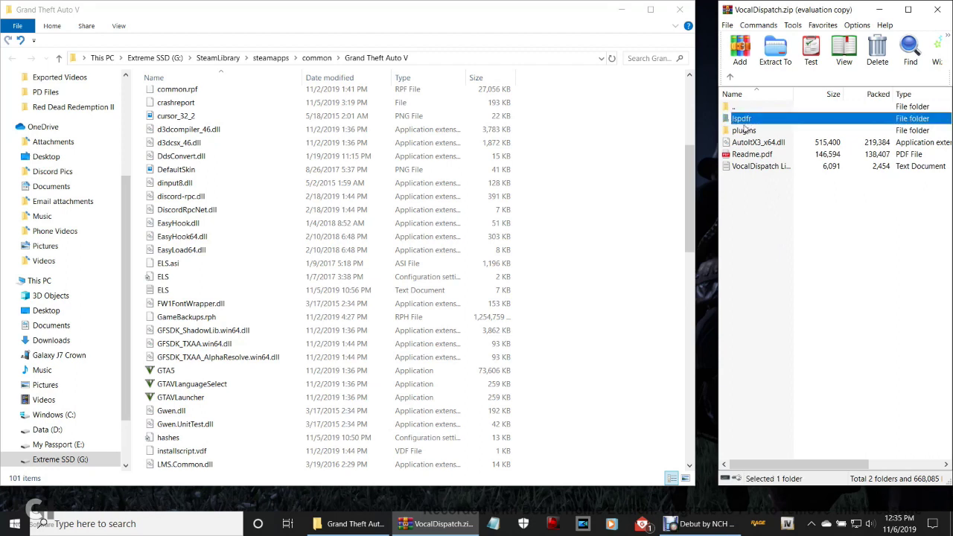
left_click(749, 131, "shift")
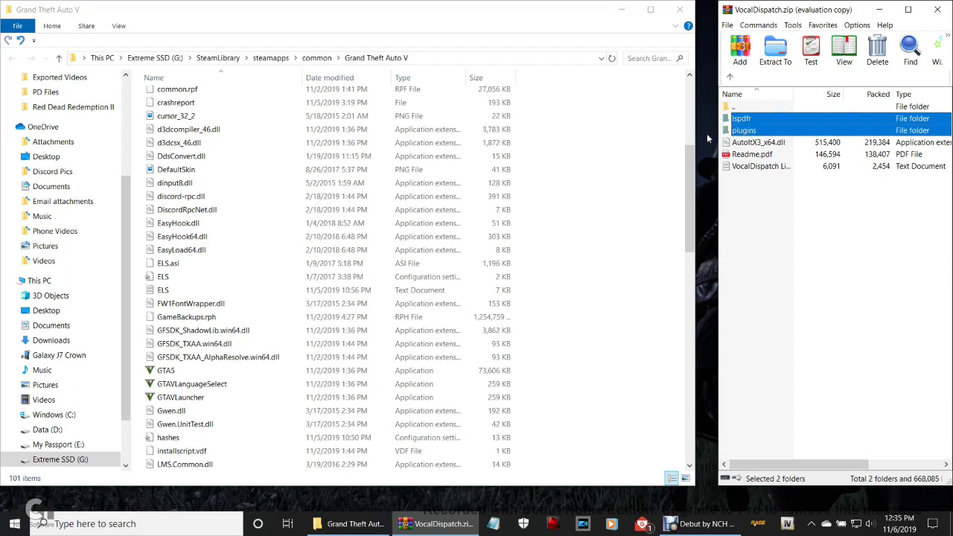
left_click(743, 143, "shift")
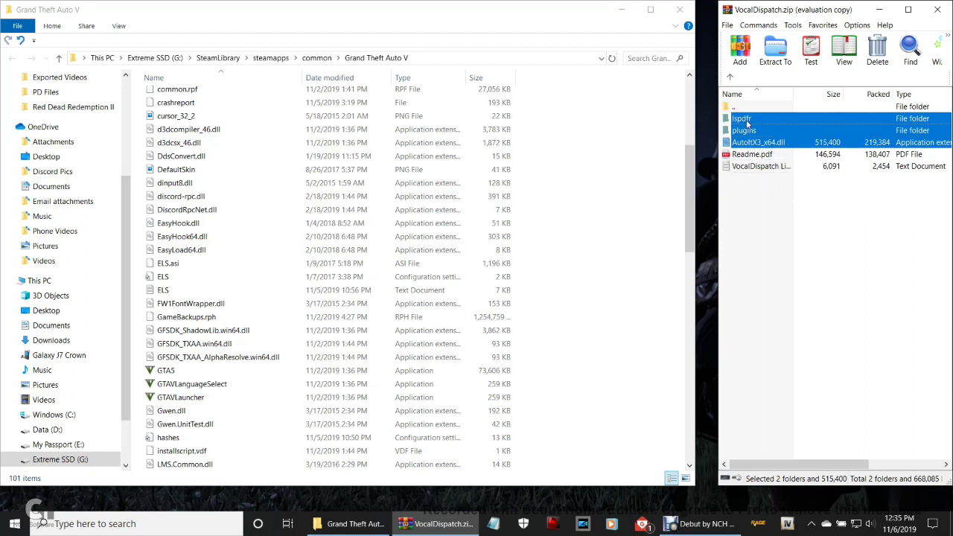
left_click_drag(747, 123, 288, 330)
left_click_drag(289, 334, 841, 255)
left_click(842, 255)
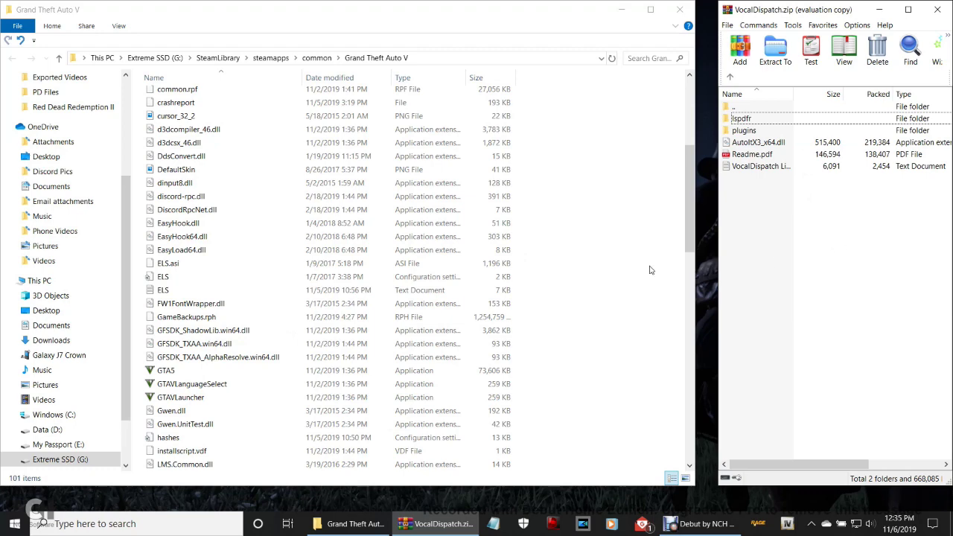
- Close the VocalDispatch archive and delete its shortcut from the desktop
scroll(650, 269, "up", 6)
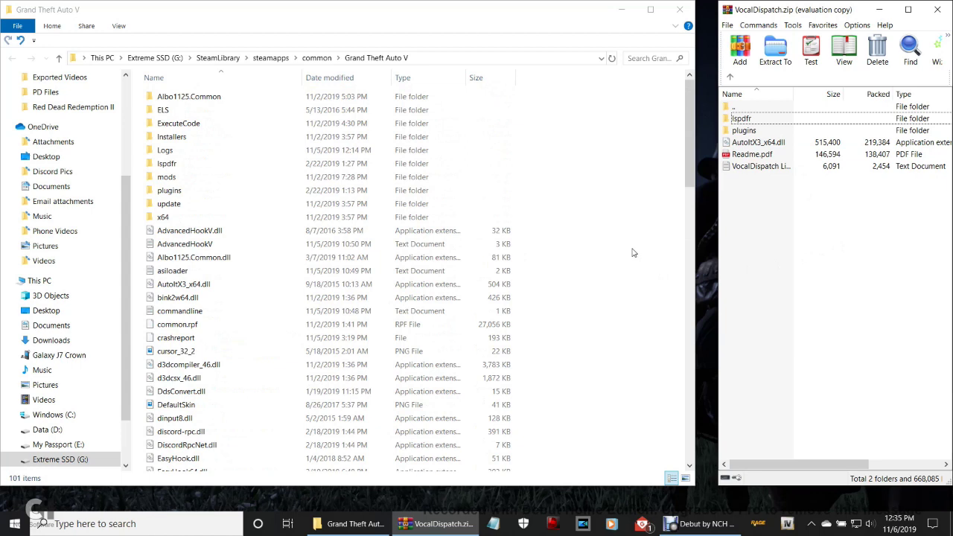
left_click(938, 10)
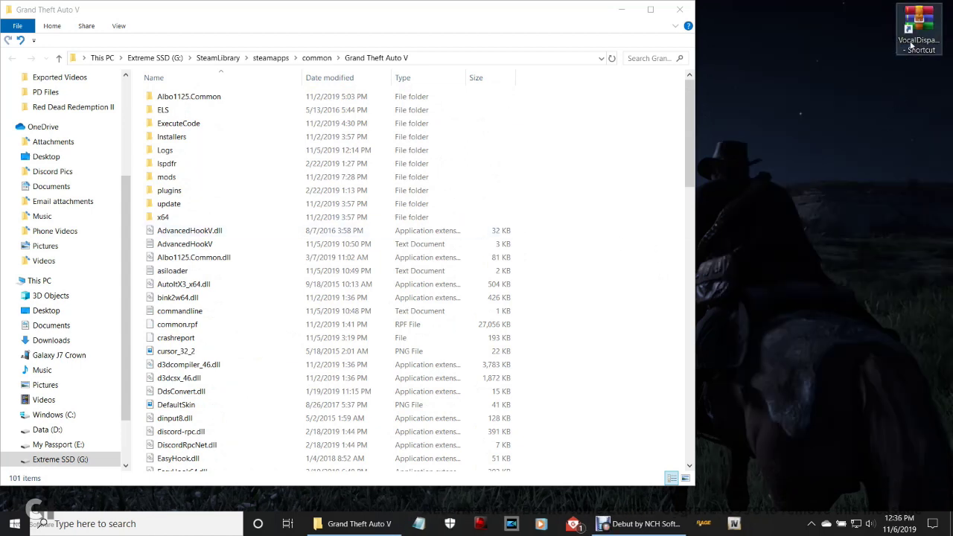
right_click(912, 45)
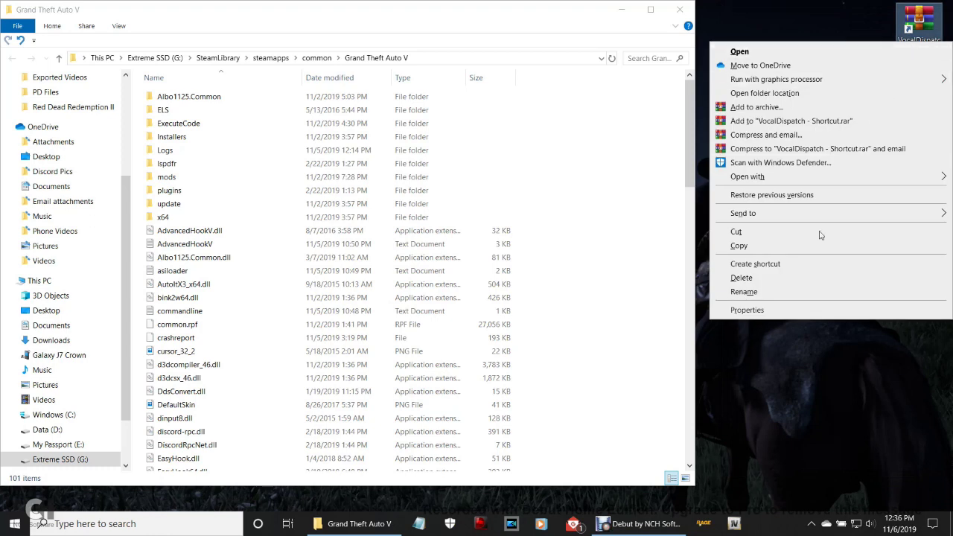
left_click(793, 276)
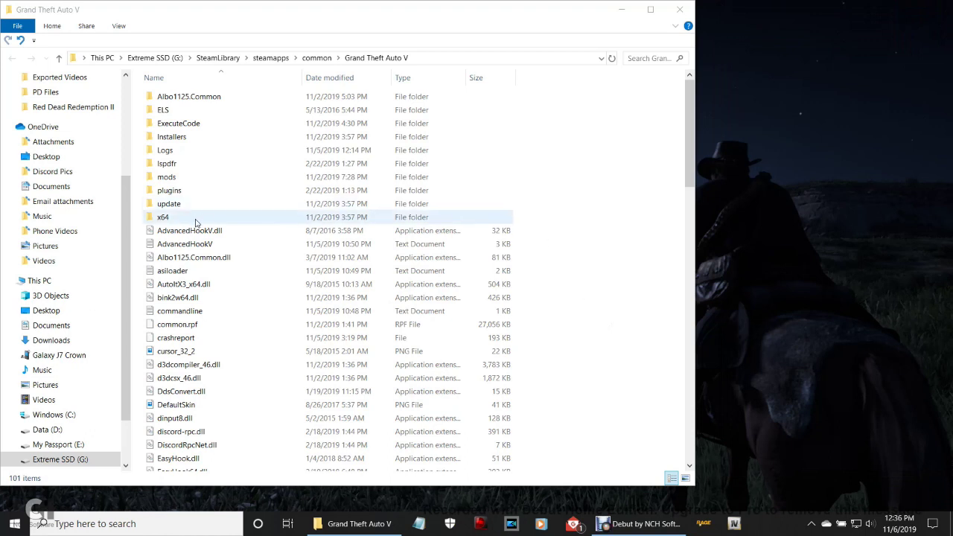
- Open the VocalDispatch Audio folder inside the Police Scanner folder of lspdfr
double_click(167, 163)
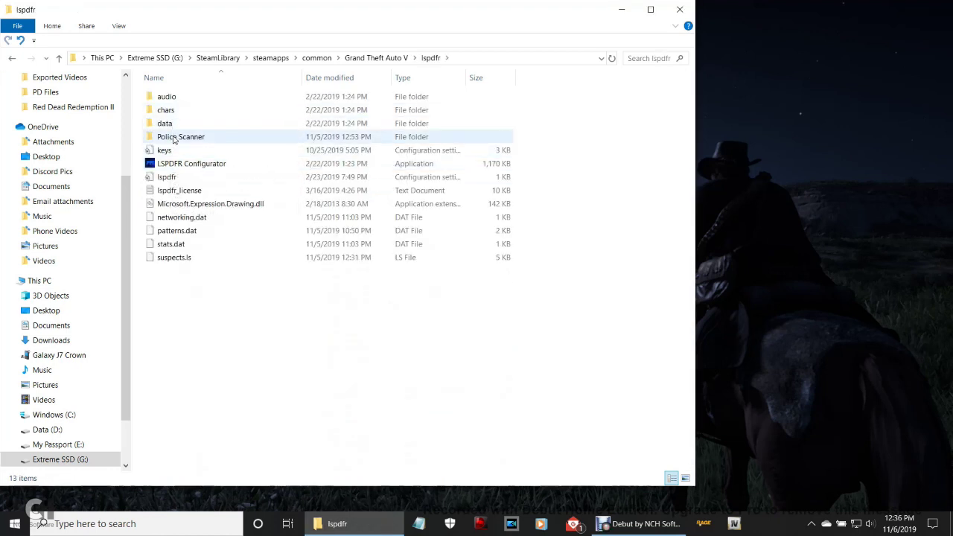
double_click(175, 139)
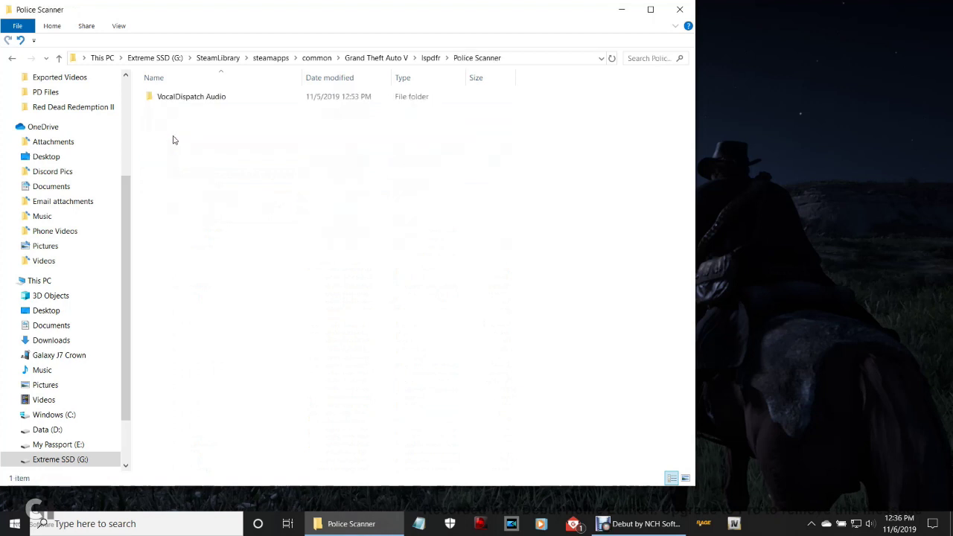
left_click(175, 100)
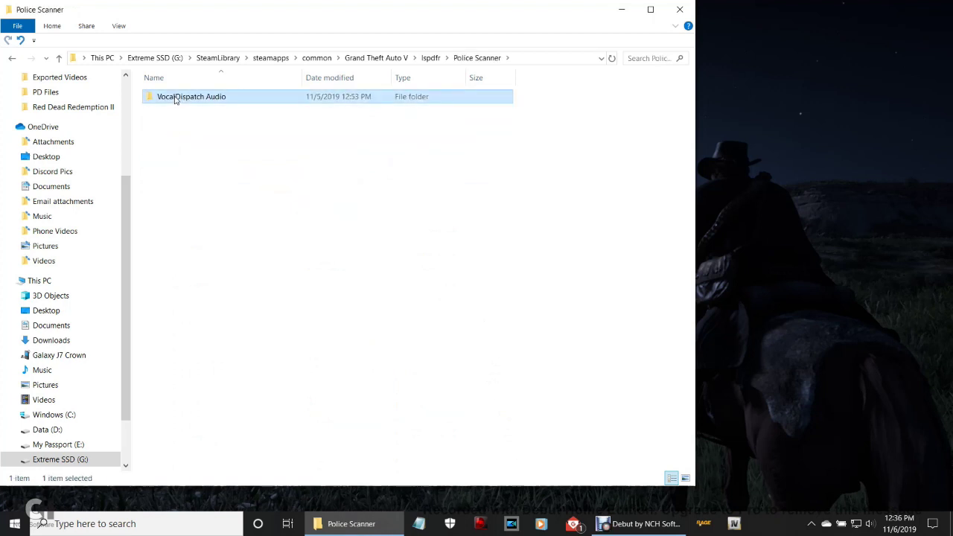
double_click(217, 103)
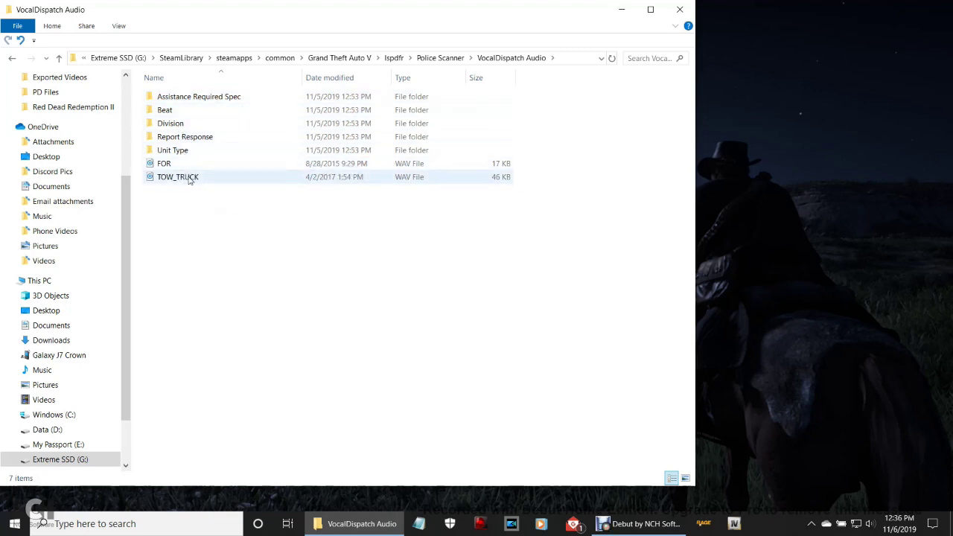
- Play the TOW_TRUCK audio file and close the music player
left_click(190, 179)
double_click(190, 179)
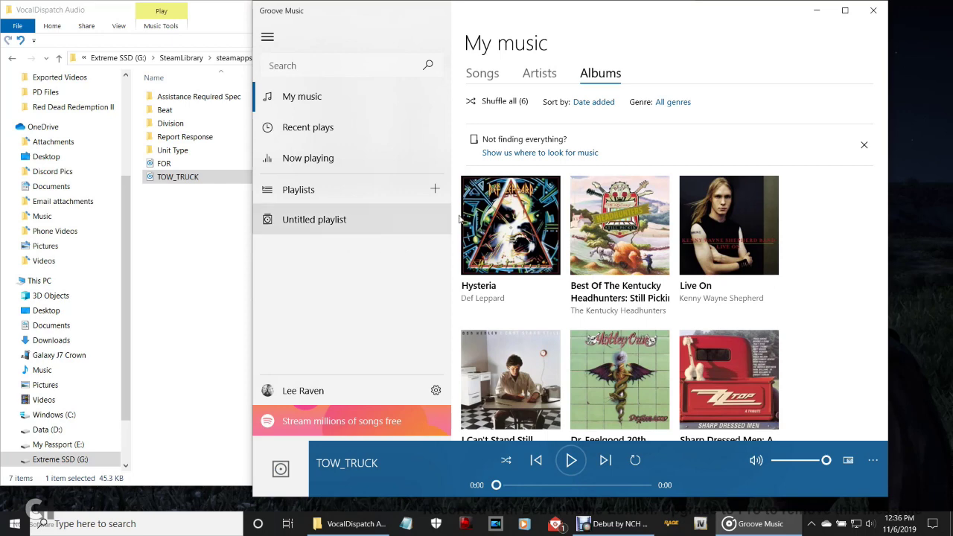
left_click(866, 12)
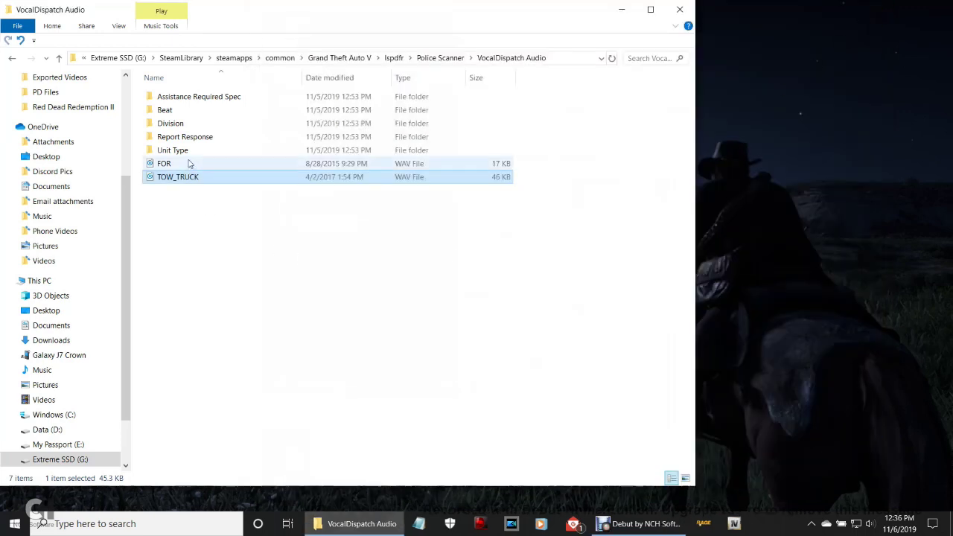
- Open the Unit Type folder, select all of its audio files from ADAM to ZEBRA and view the Send to options available for them
double_click(189, 152)
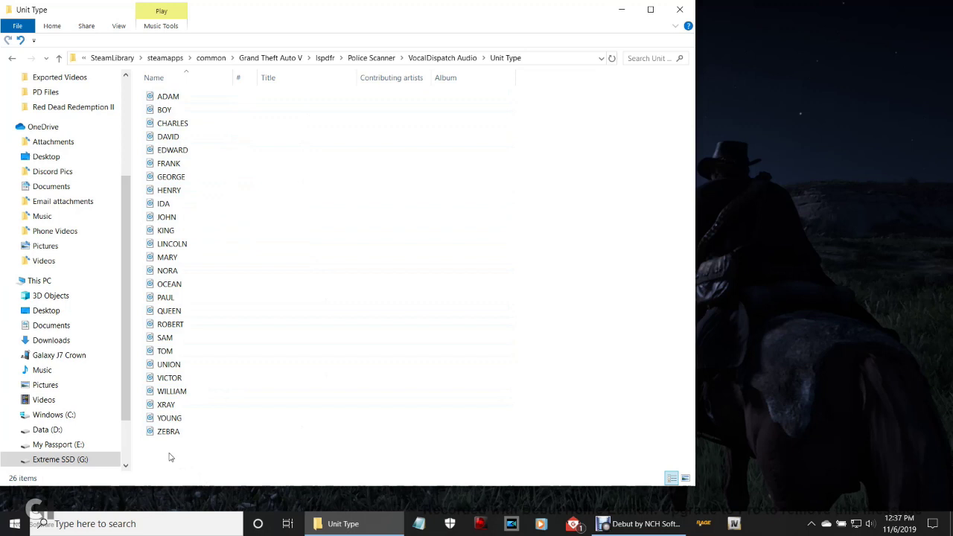
left_click_drag(169, 457, 178, 97)
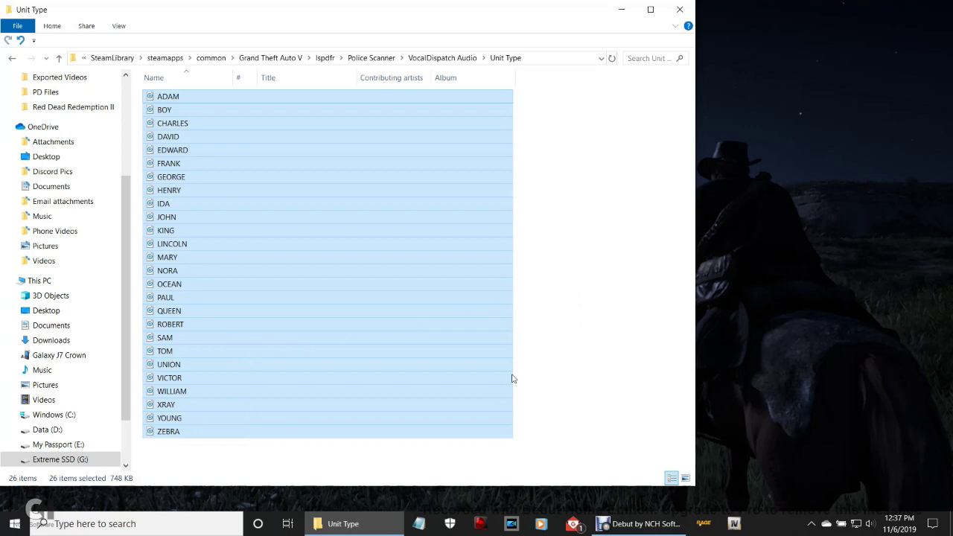
left_click(552, 392)
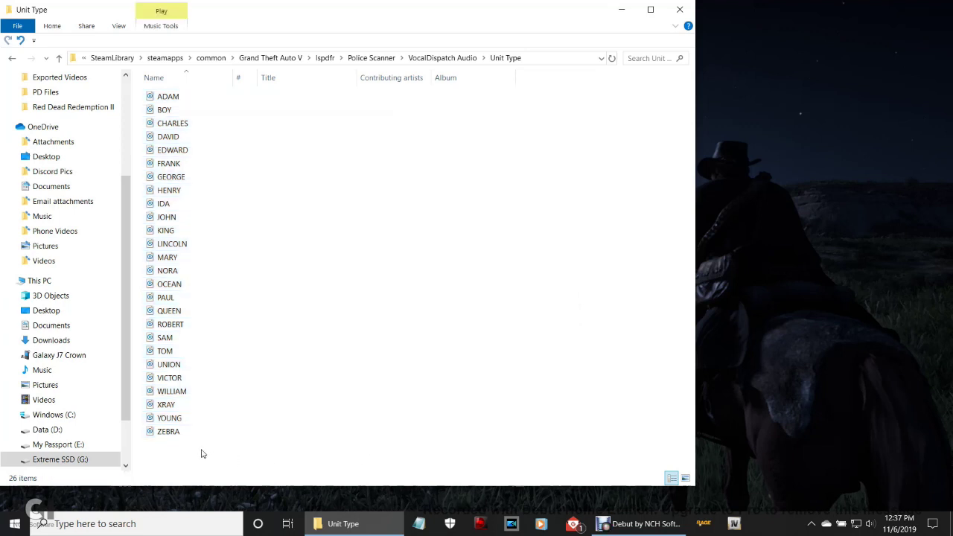
left_click_drag(179, 452, 194, 88)
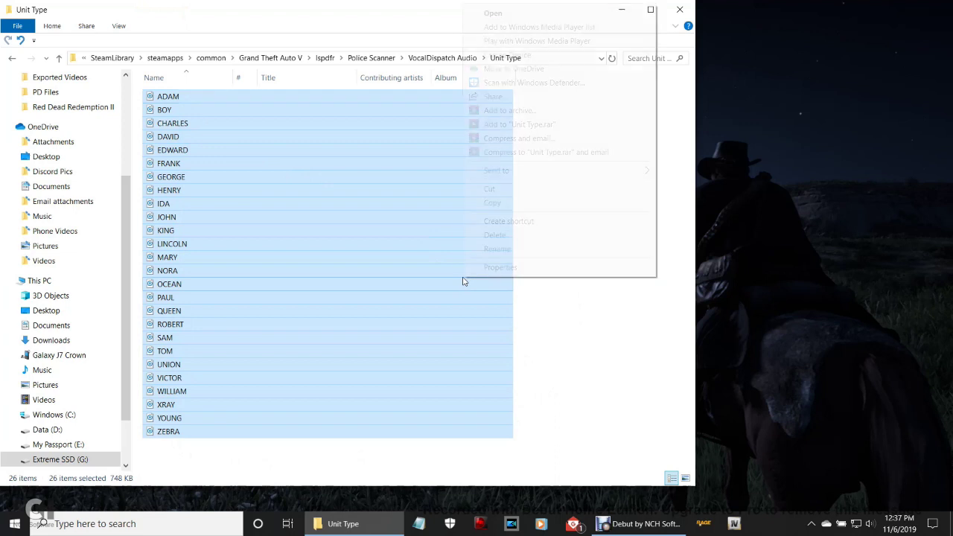
right_click(462, 280)
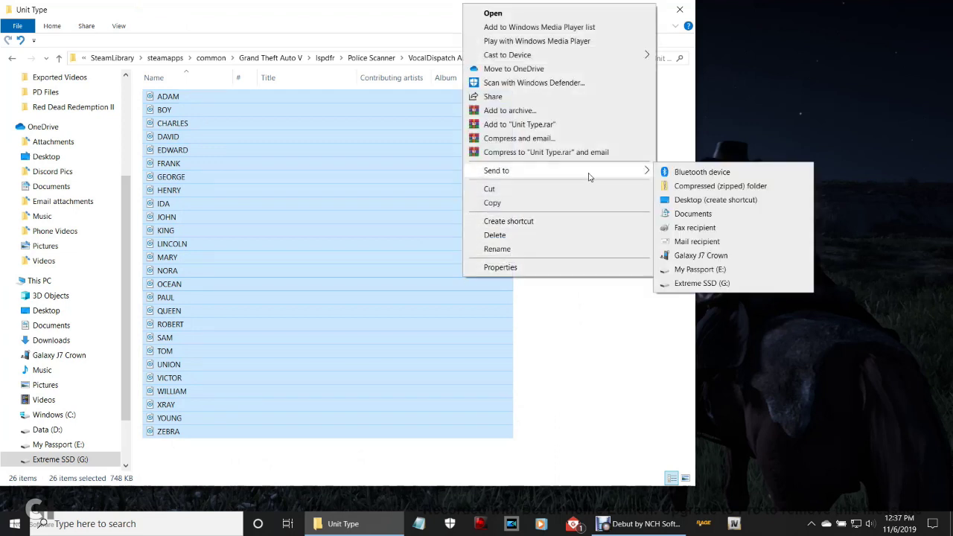
left_click(609, 328)
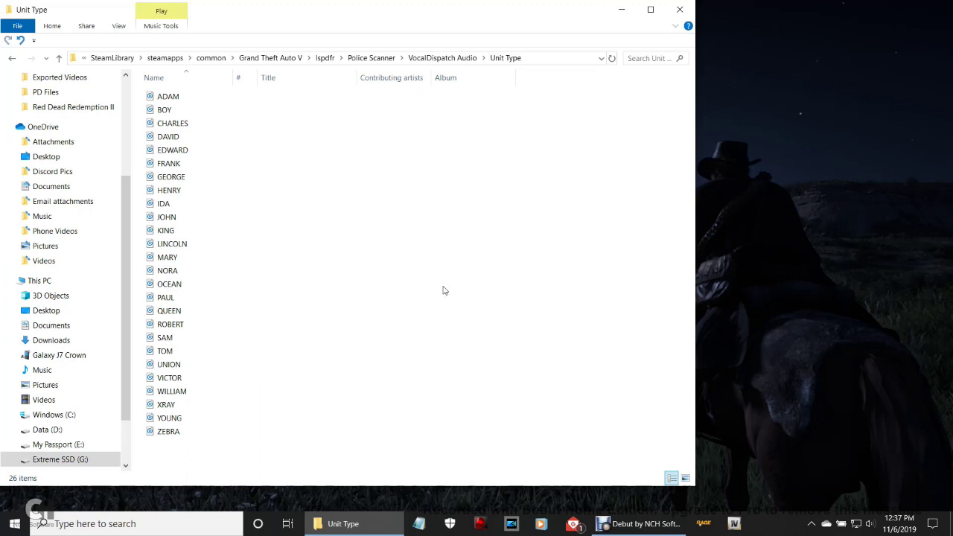
- Examine the audio files in the Division and Beat folders of VocalDispatch Audio, returning to the parent folder
left_click(13, 62)
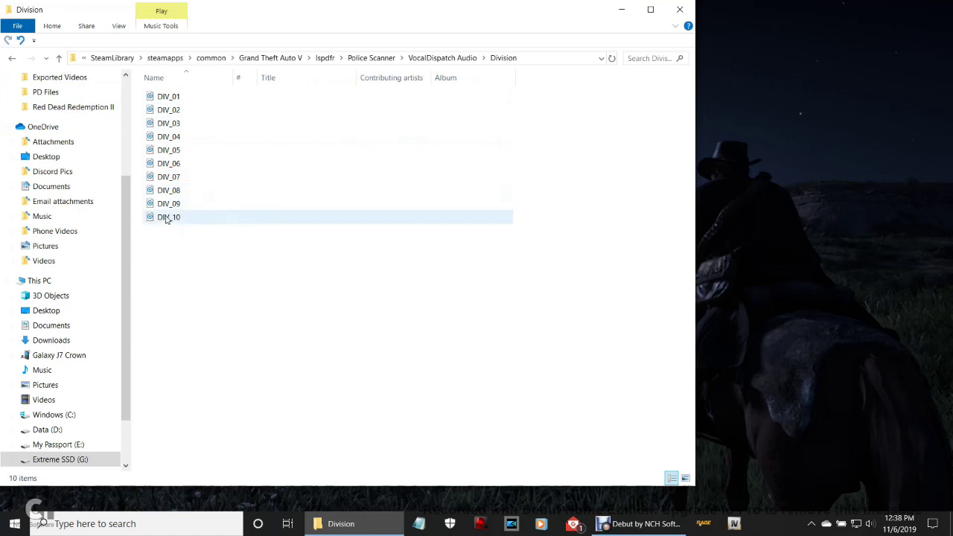
left_click(12, 58)
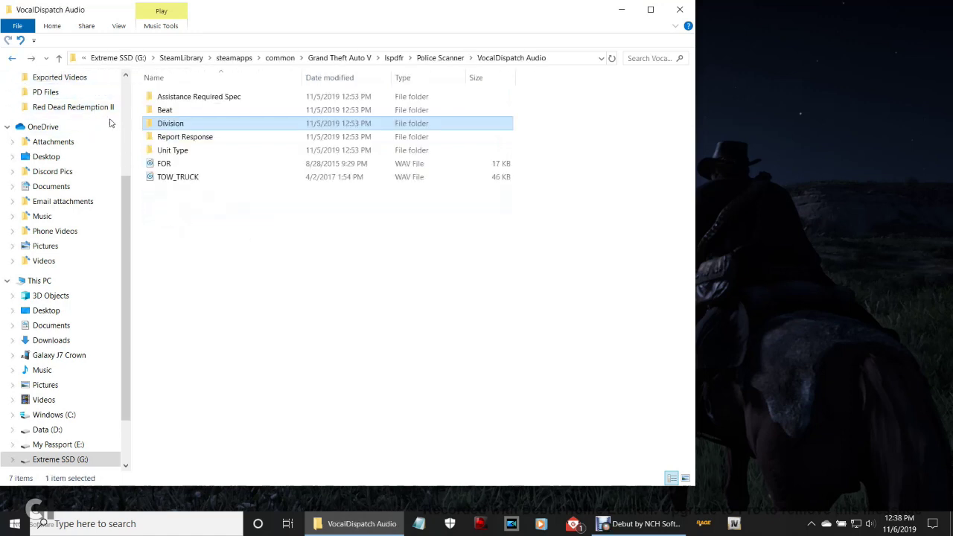
double_click(173, 111)
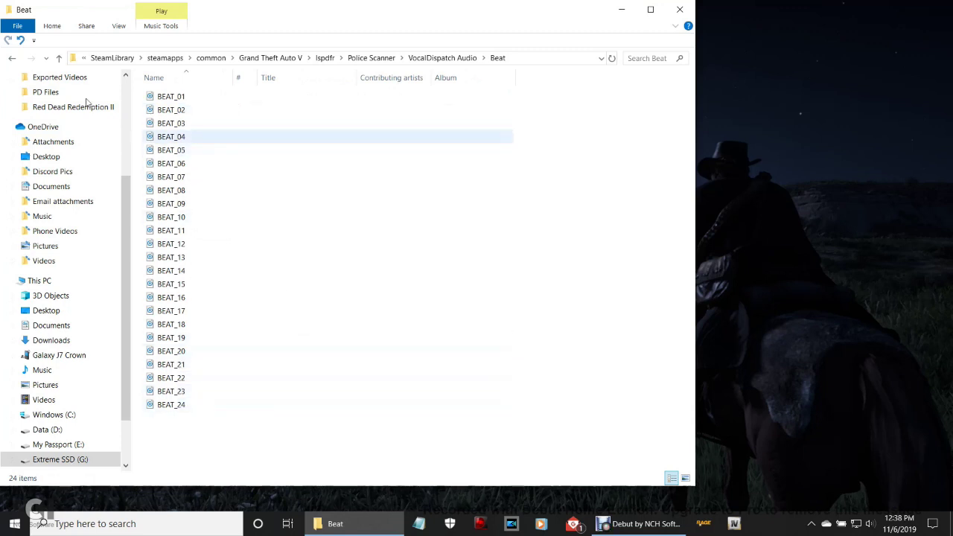
left_click(12, 58)
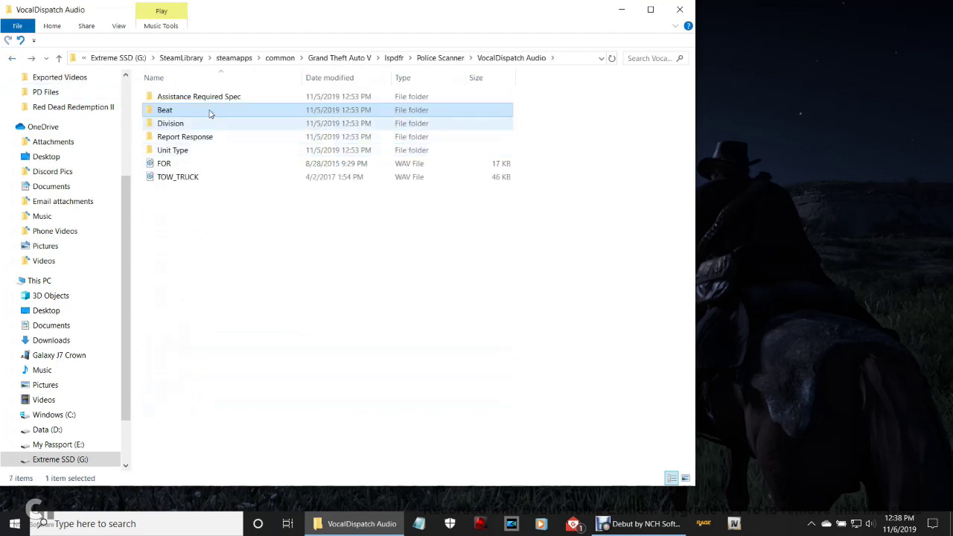
- Play ASSISTANCE_REQUIRED_SPEC_01 from the Assistance Required Spec folder, close the player and return to VocalDispatch Audio
double_click(200, 101)
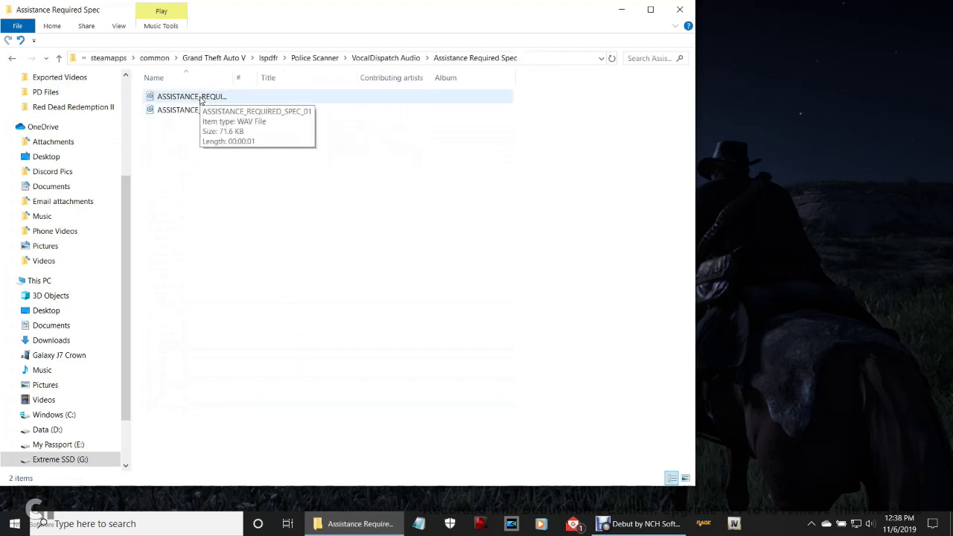
double_click(200, 101)
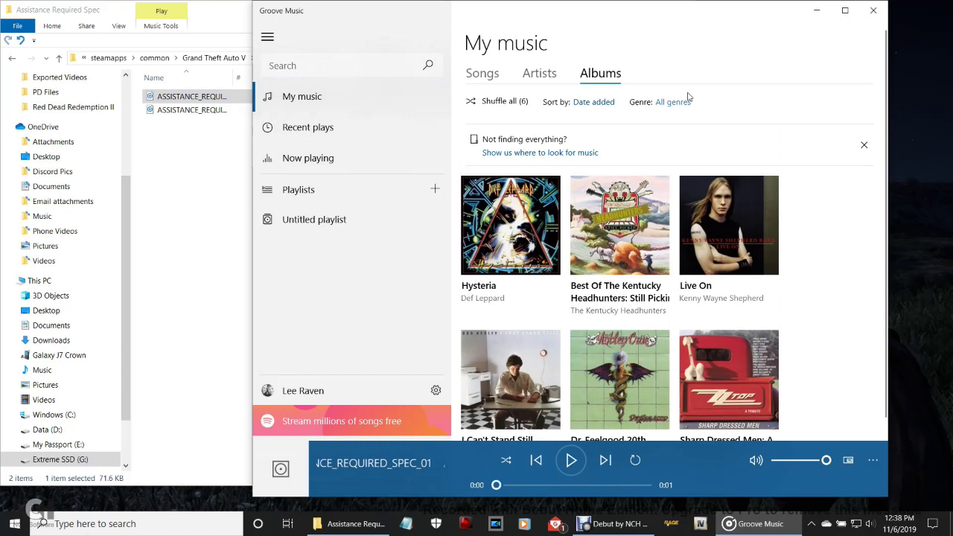
left_click(873, 11)
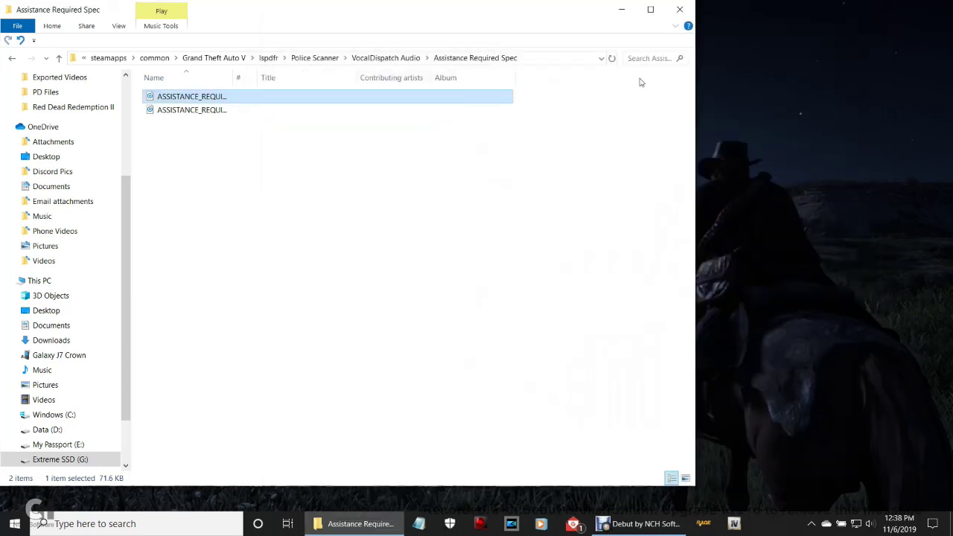
left_click(11, 59)
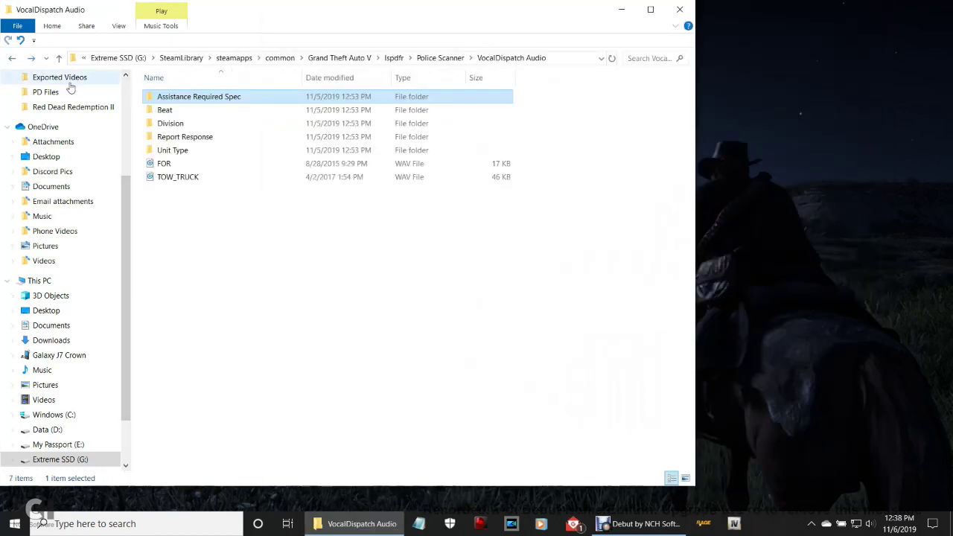
- Play the first audio file in the Report Response folder and close the music player
double_click(209, 141)
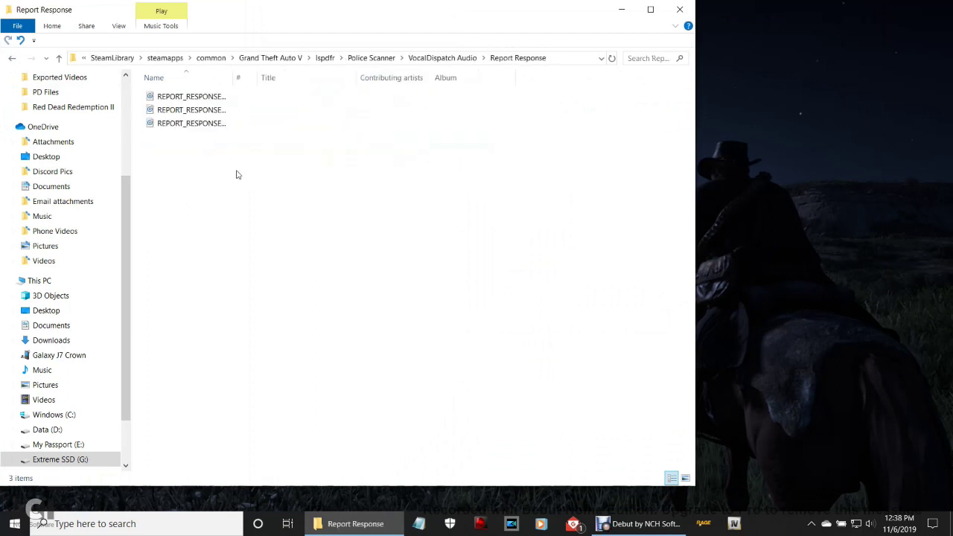
left_click(196, 99)
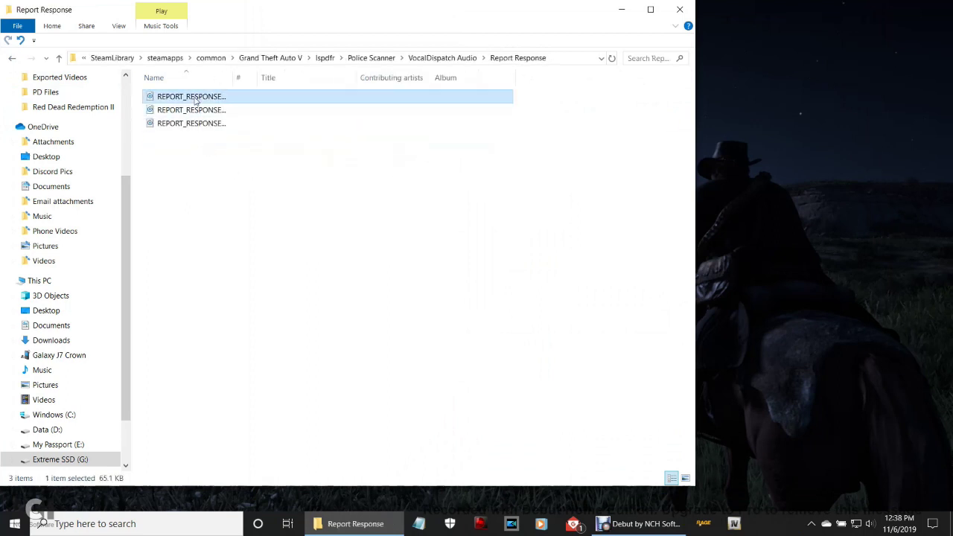
double_click(196, 98)
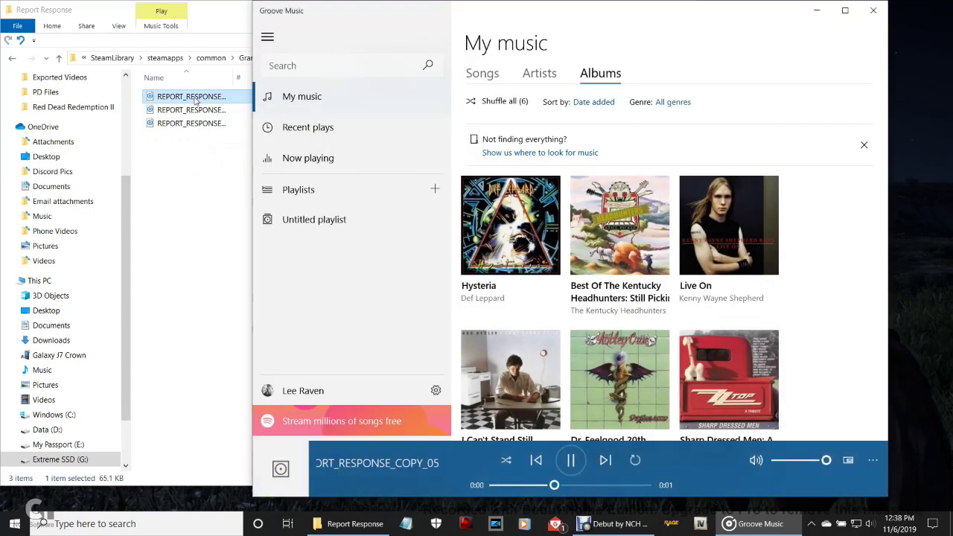
left_click(875, 12)
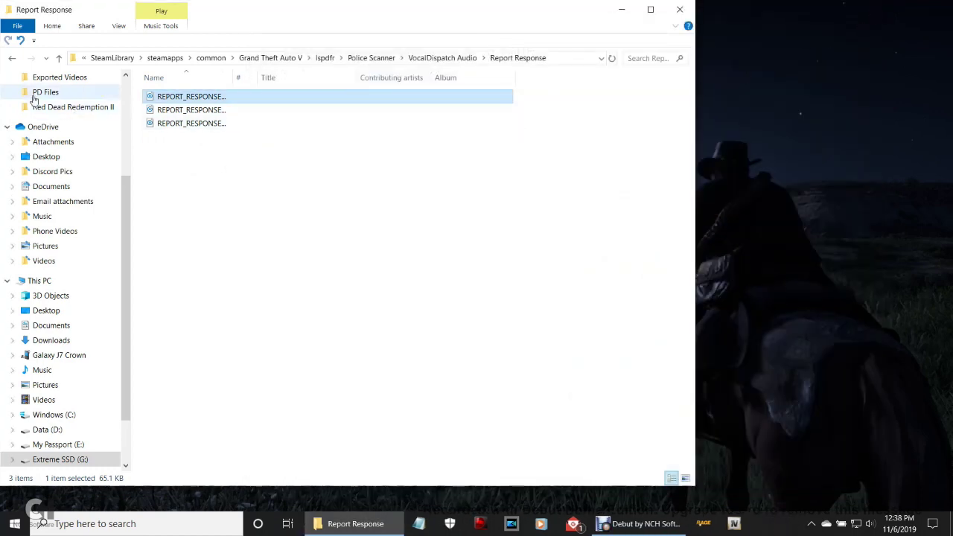
- Go back from the Report Response folder to the Grand Theft Auto V main folder and clear the selection
left_click(13, 60)
left_click(13, 59)
left_click(14, 60)
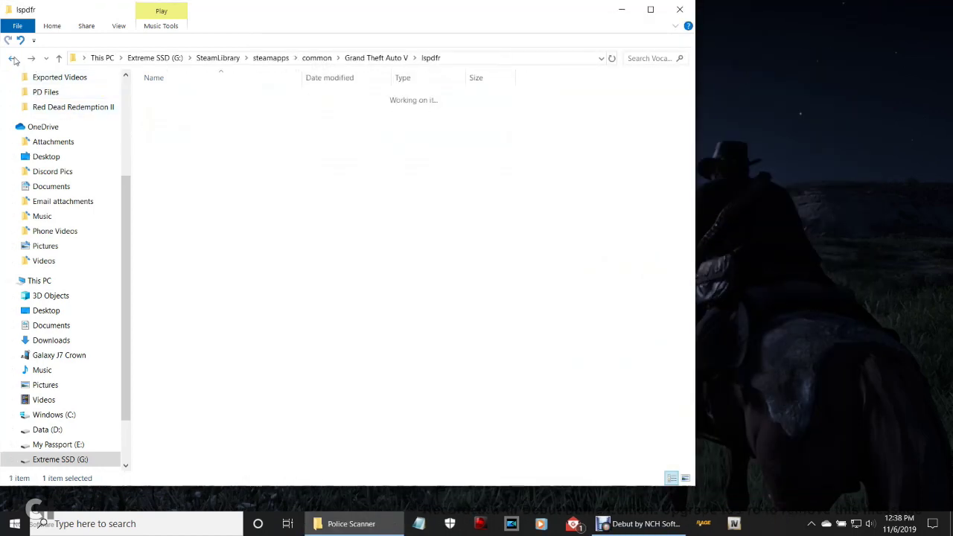
left_click(14, 60)
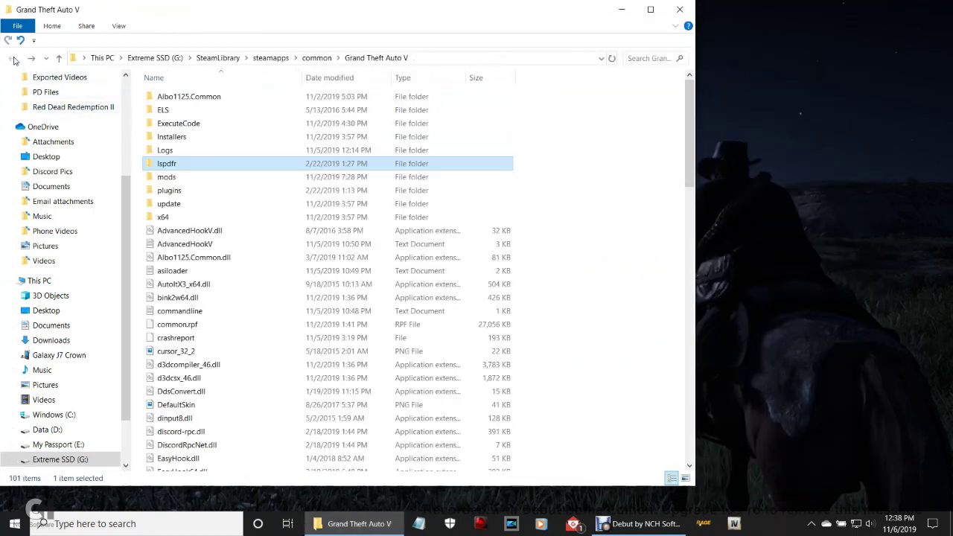
left_click(675, 101)
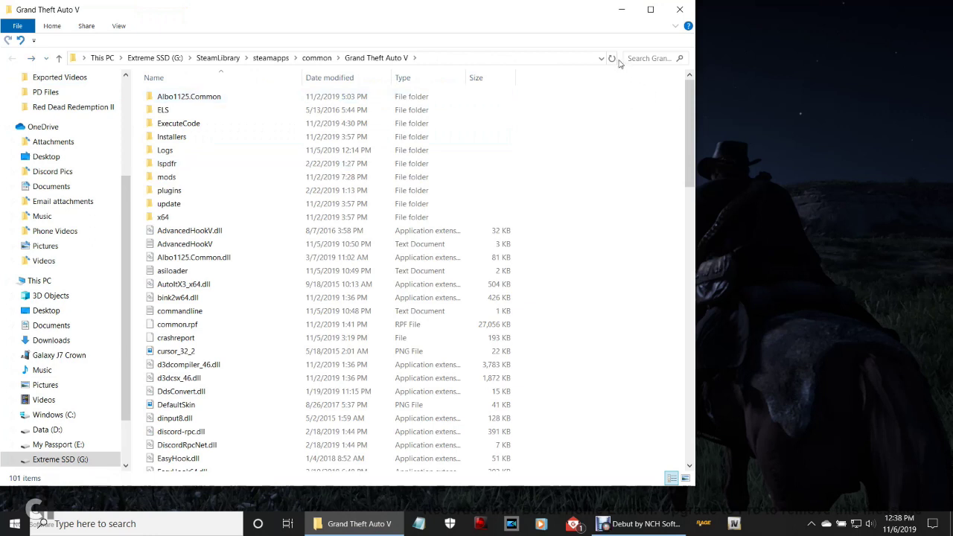
- Look through the LSPDFR folder within plugins for the VocalDispatch files and open its VocalDispatch folder
double_click(182, 192)
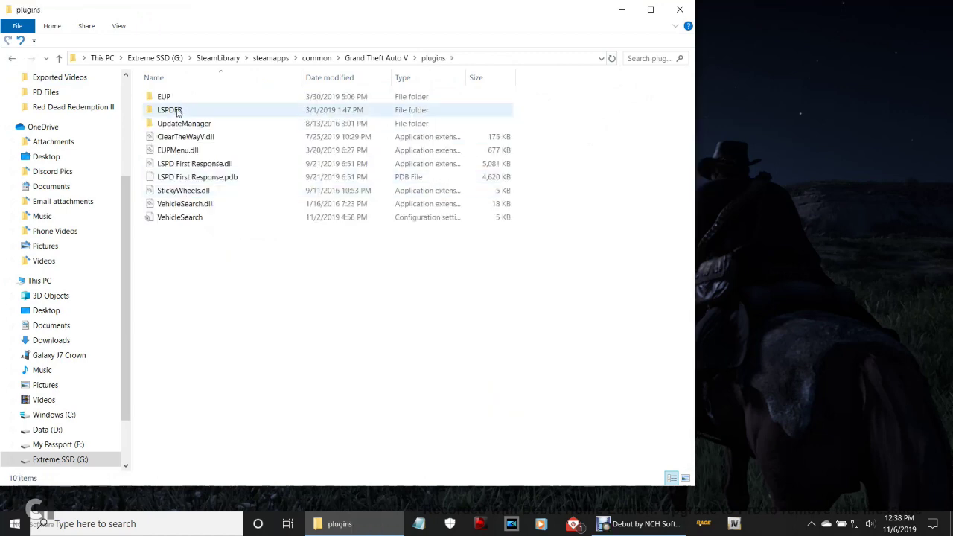
double_click(178, 113)
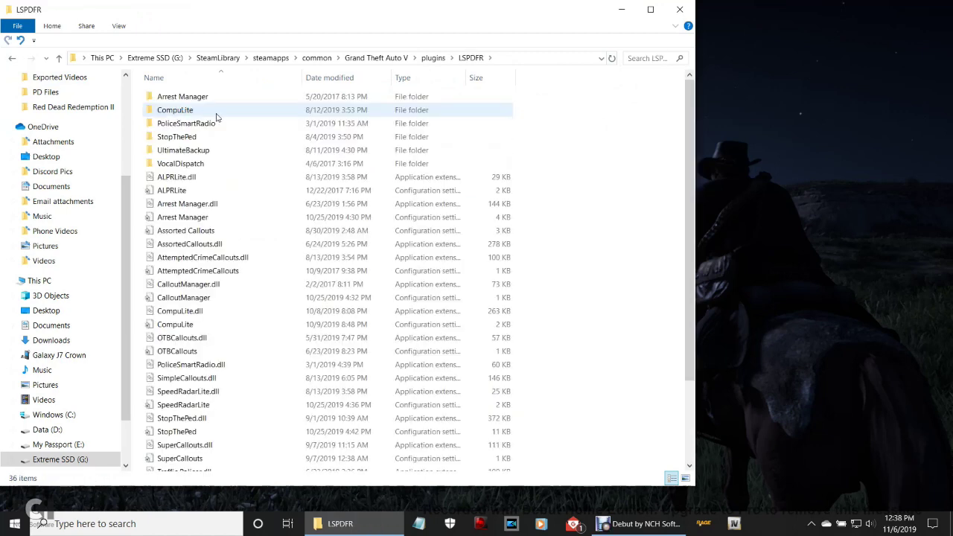
scroll(223, 262, "down", 3)
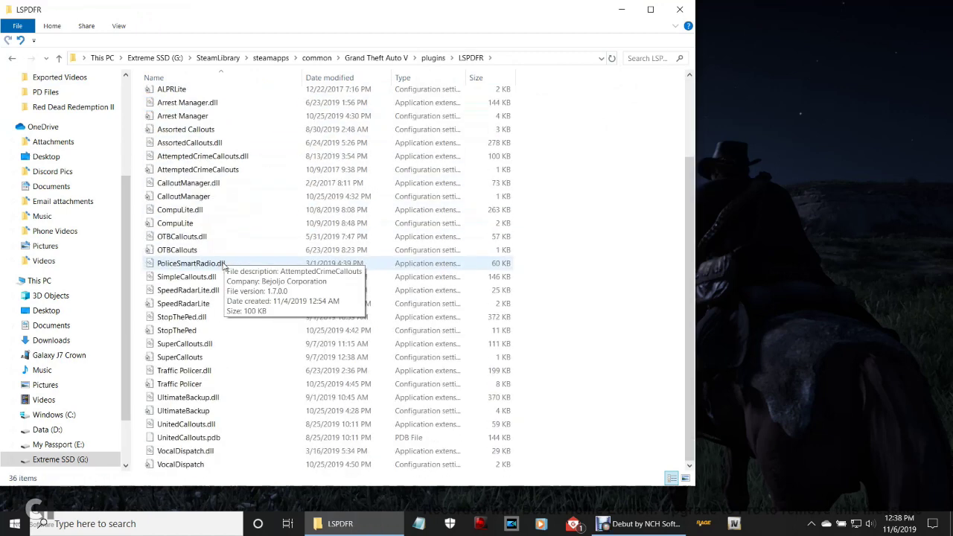
scroll(223, 265, "up", 3)
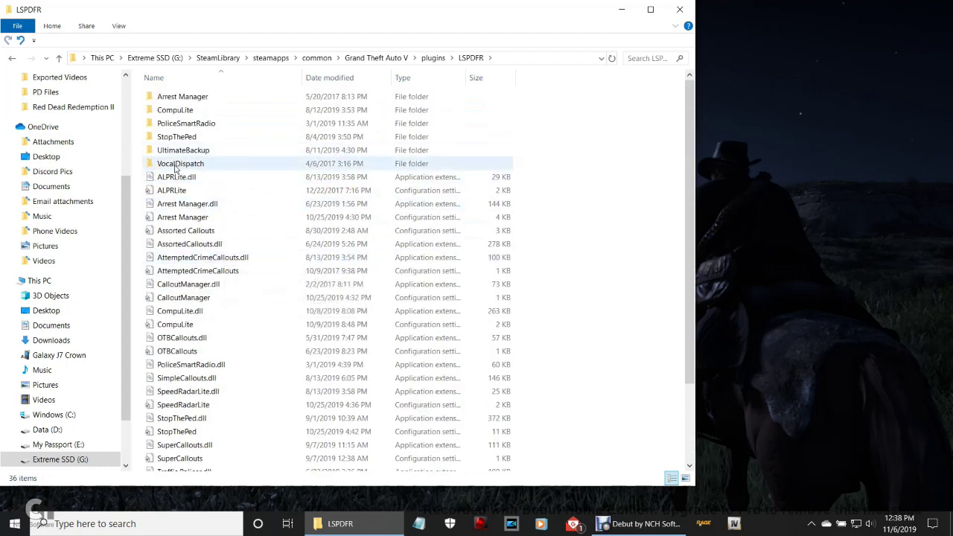
double_click(178, 164)
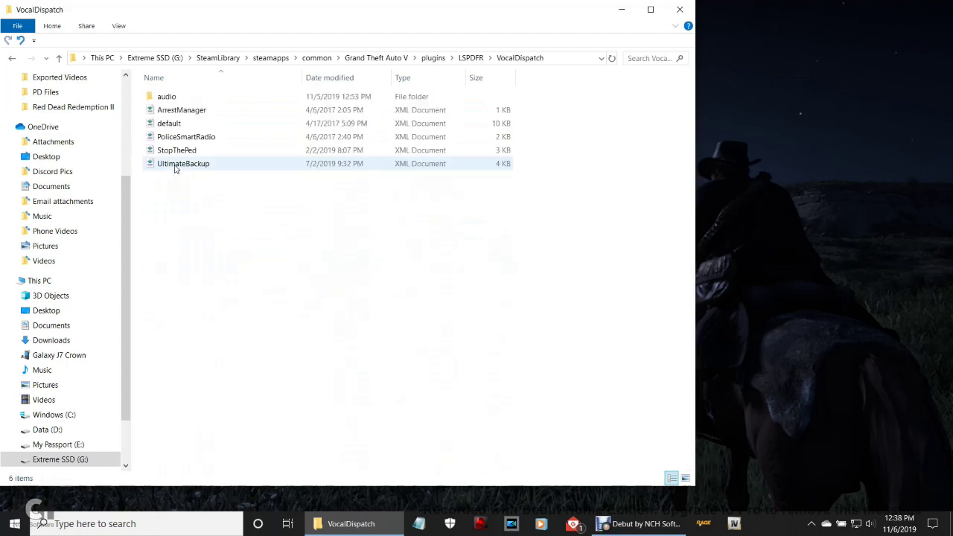
- Examine the audio subfolder and the XML documents in the VocalDispatch folder, including PoliceSmartRadio
left_click(176, 100)
double_click(176, 100)
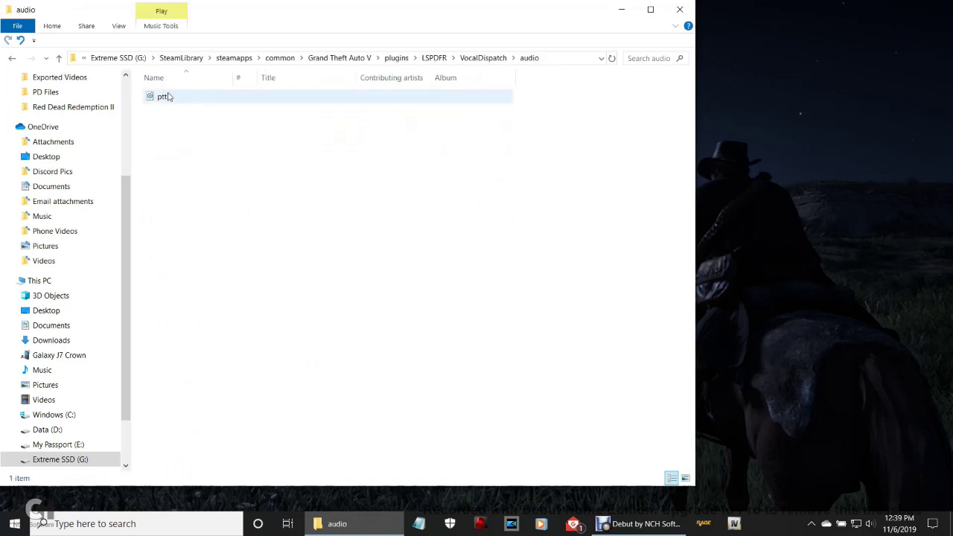
left_click(11, 57)
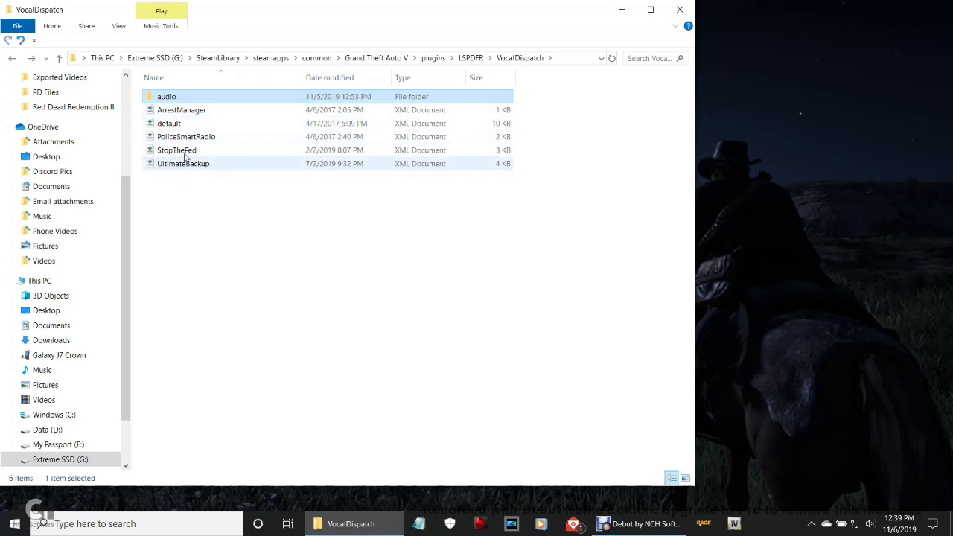
left_click(180, 117)
left_click(213, 140)
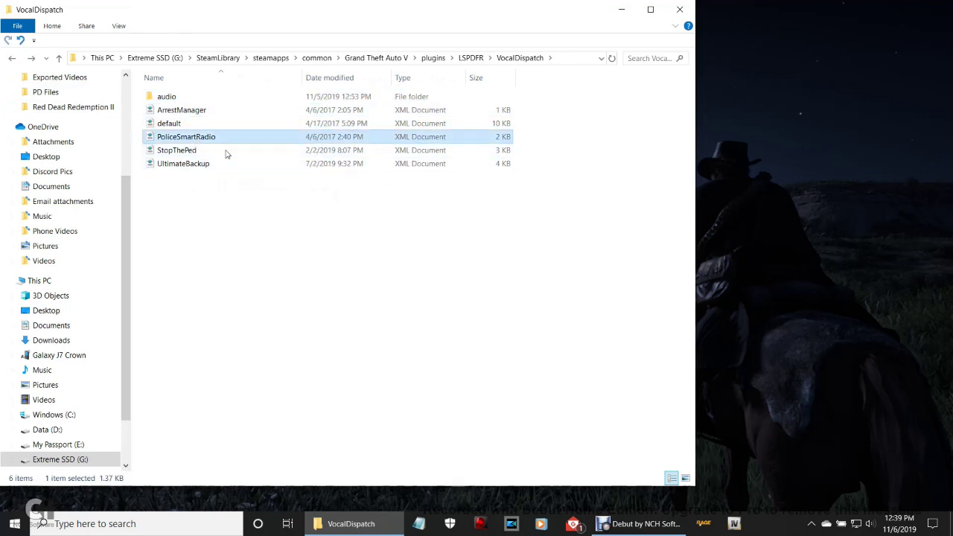
- Point out the StopThePed and UltimateBackup documents, then view the phrases in the ArrestManager XML document and close it
left_click(203, 152)
left_click(204, 165)
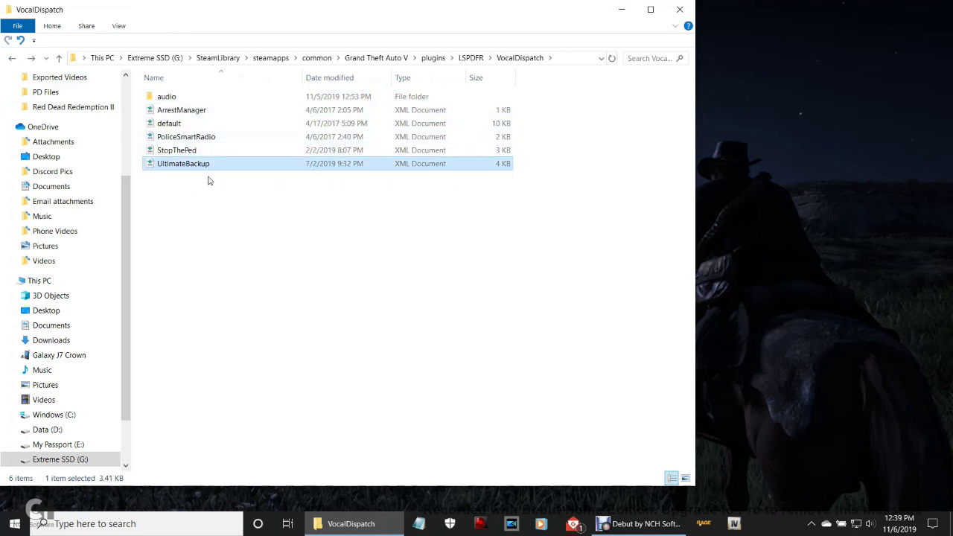
left_click(180, 116)
double_click(180, 117)
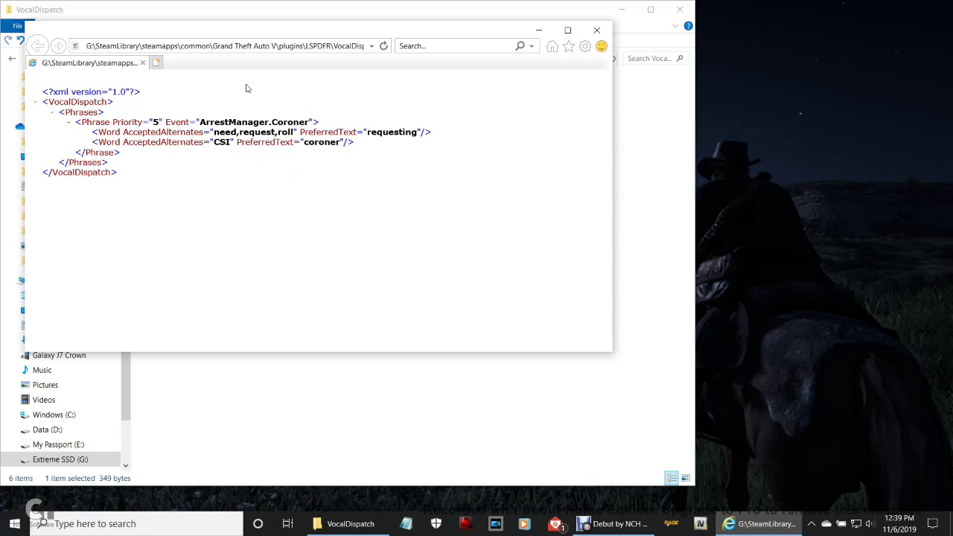
left_click(596, 29)
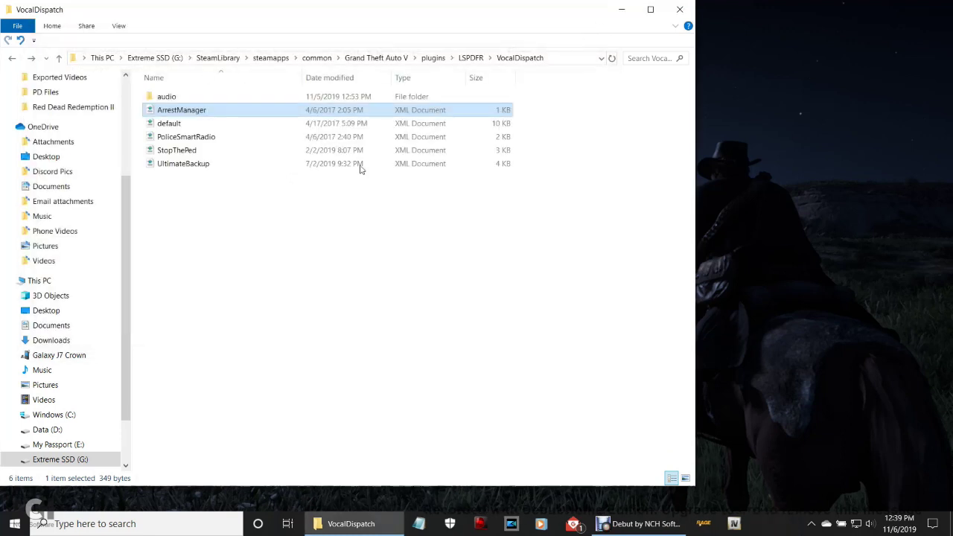
- Open the default XML document and examine its priority comments and the accept-callout, Code 3 backup and shots-fired phrases
left_click(178, 128)
double_click(178, 128)
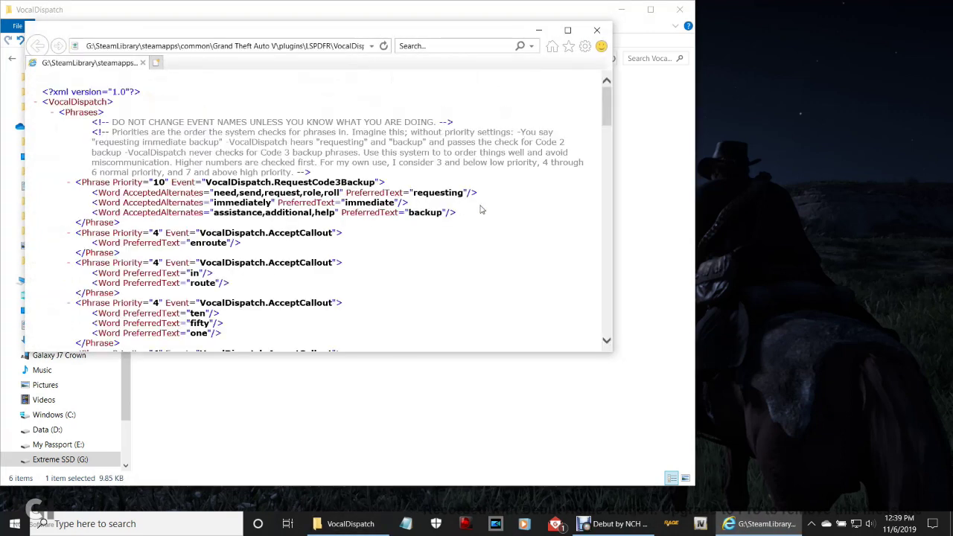
scroll(480, 212, "down", 3)
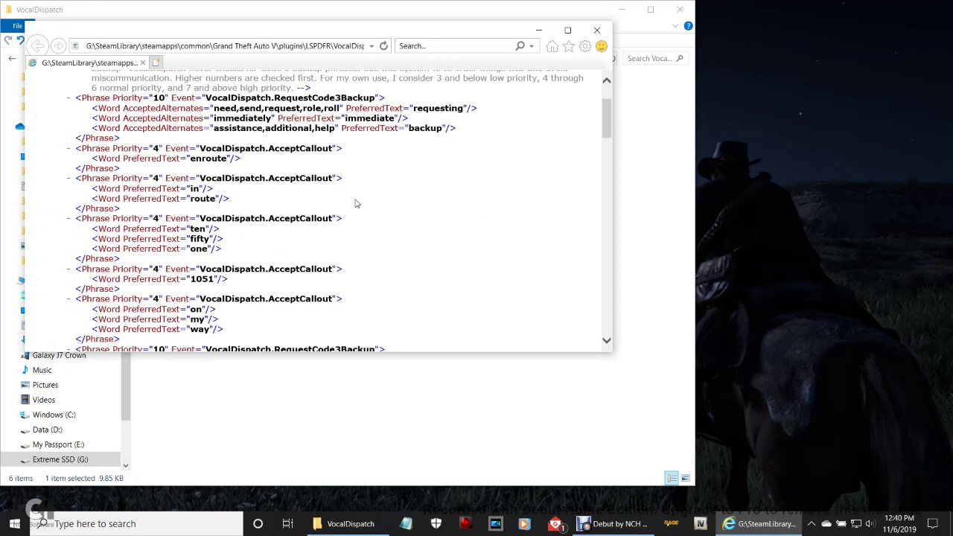
scroll(356, 203, "up", 2)
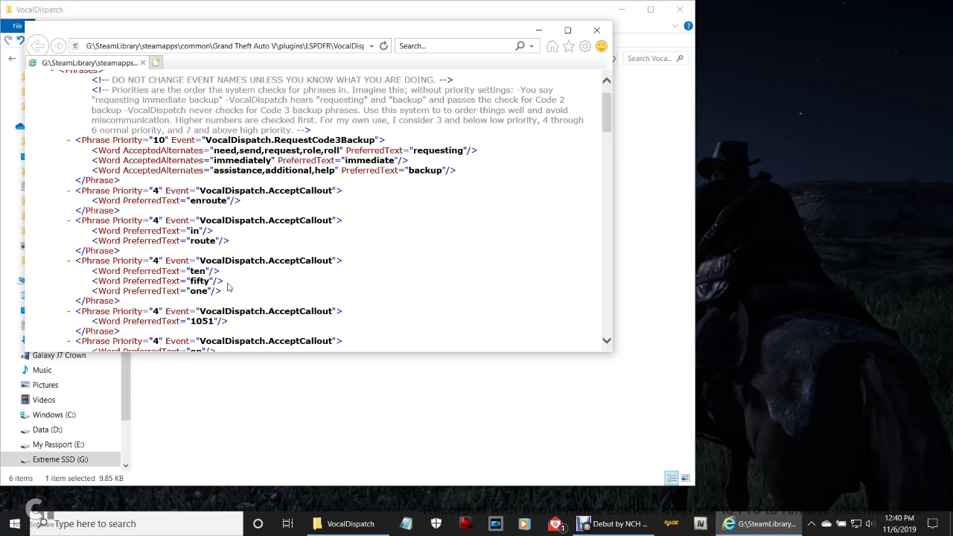
scroll(319, 283, "down", 1)
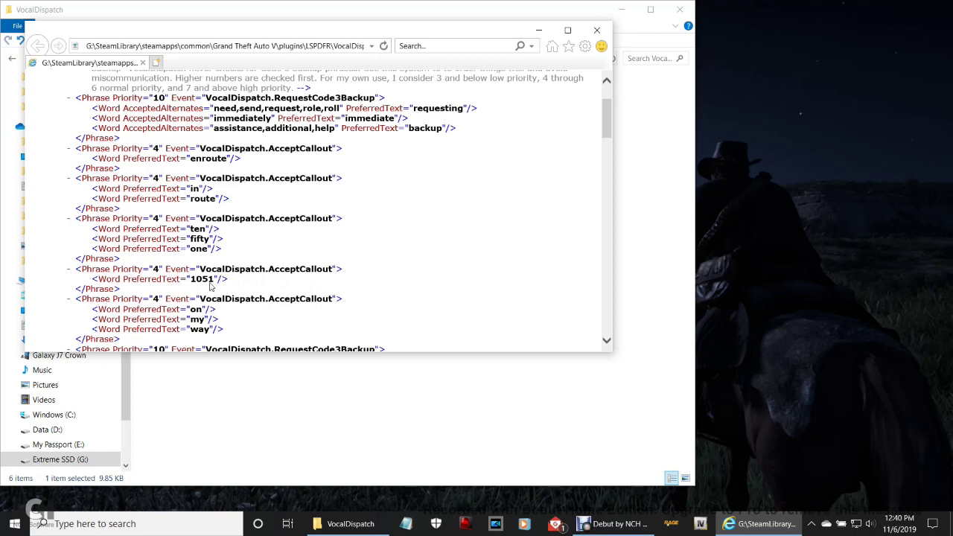
scroll(410, 279, "down", 3)
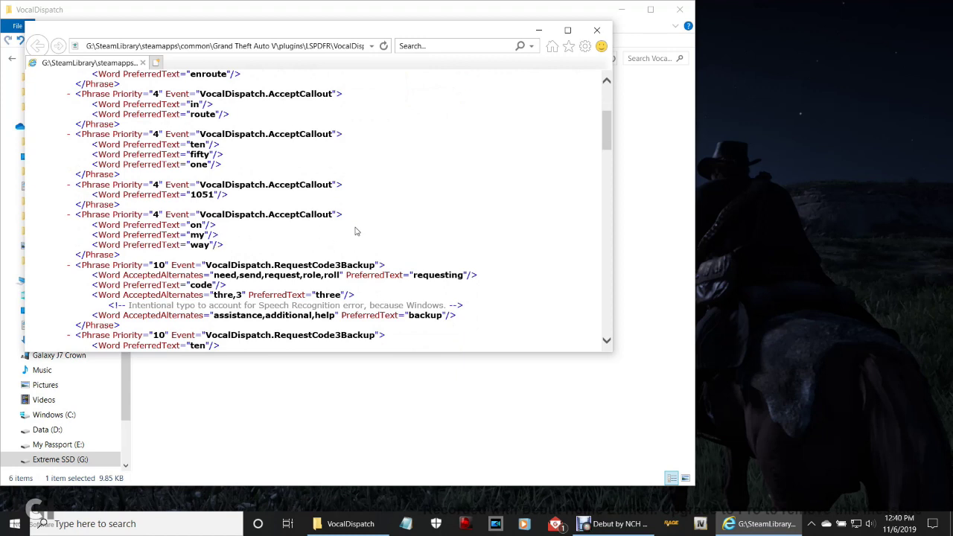
scroll(356, 232, "down", 1)
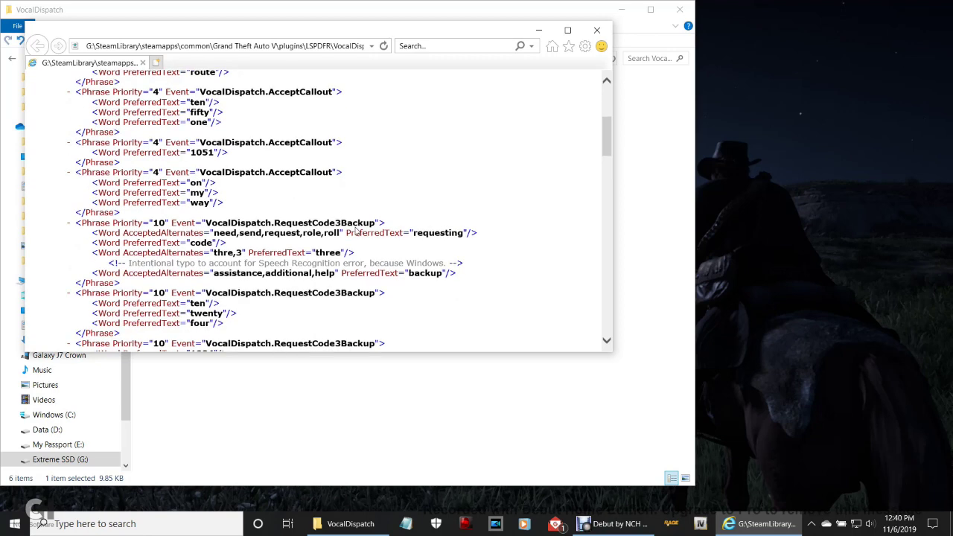
scroll(356, 231, "down", 4)
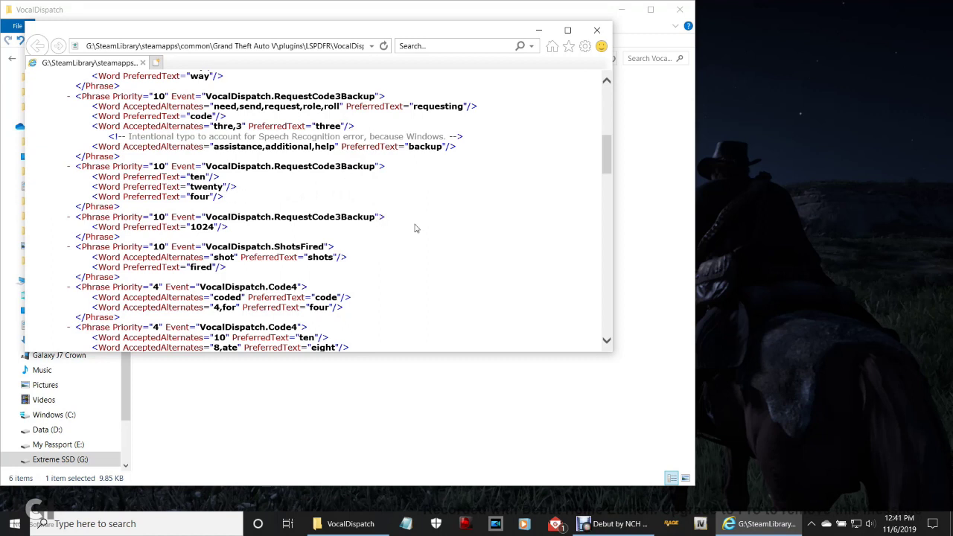
scroll(415, 227, "down", 3)
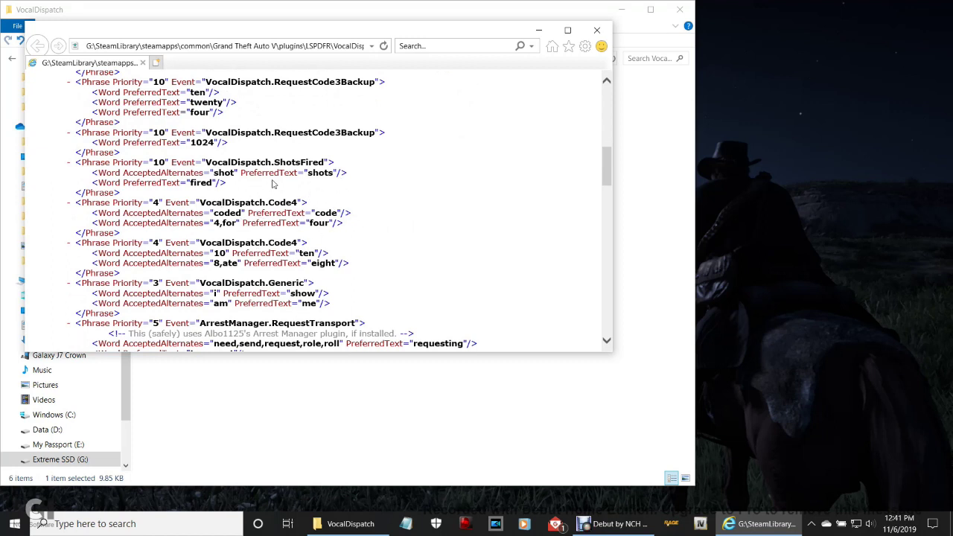
- Examine the tow truck, transport and ambulance request phrases in the default XML document, return to its beginning and close it
left_click_drag(365, 181, 280, 185)
left_click(393, 185)
scroll(444, 246, "down", 3)
scroll(444, 245, "down", 4)
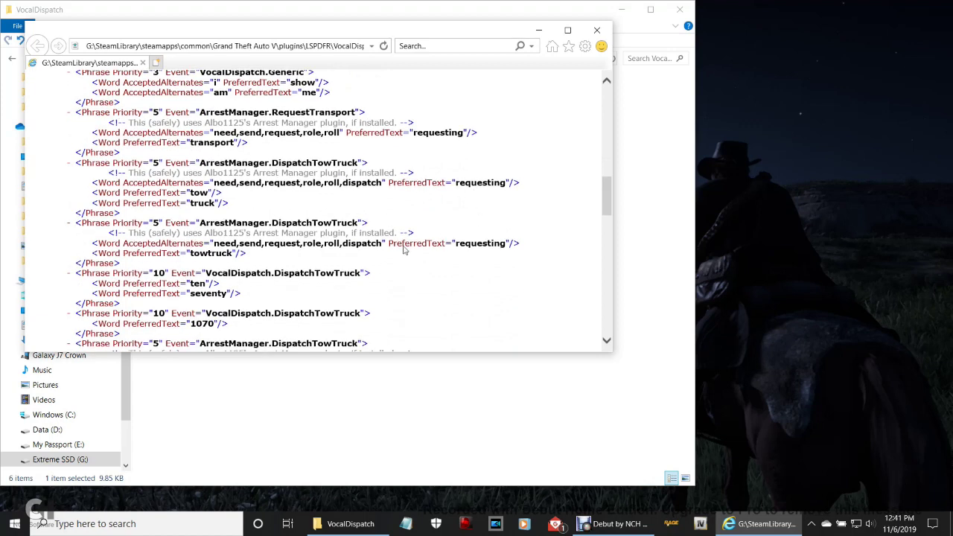
scroll(521, 291, "down", 3)
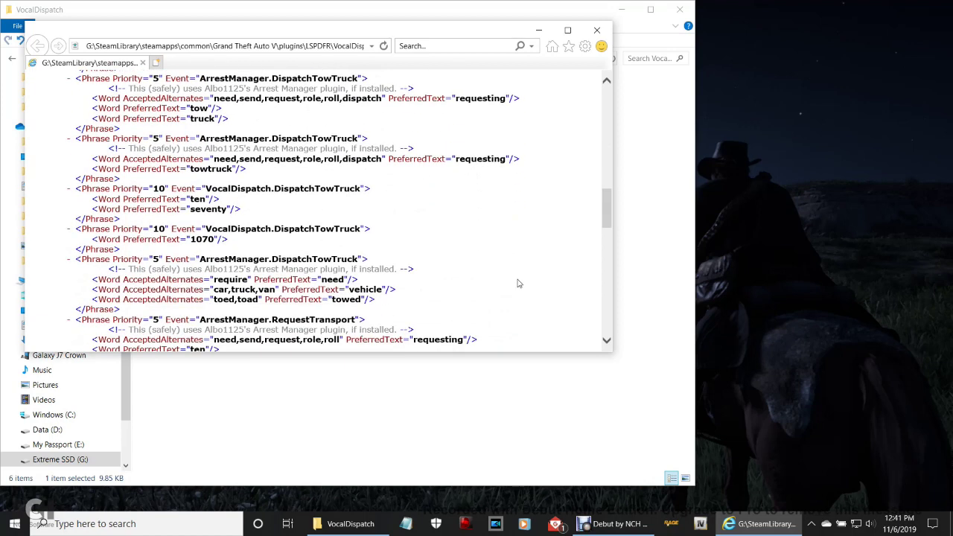
scroll(515, 266, "down", 3)
scroll(516, 267, "down", 1)
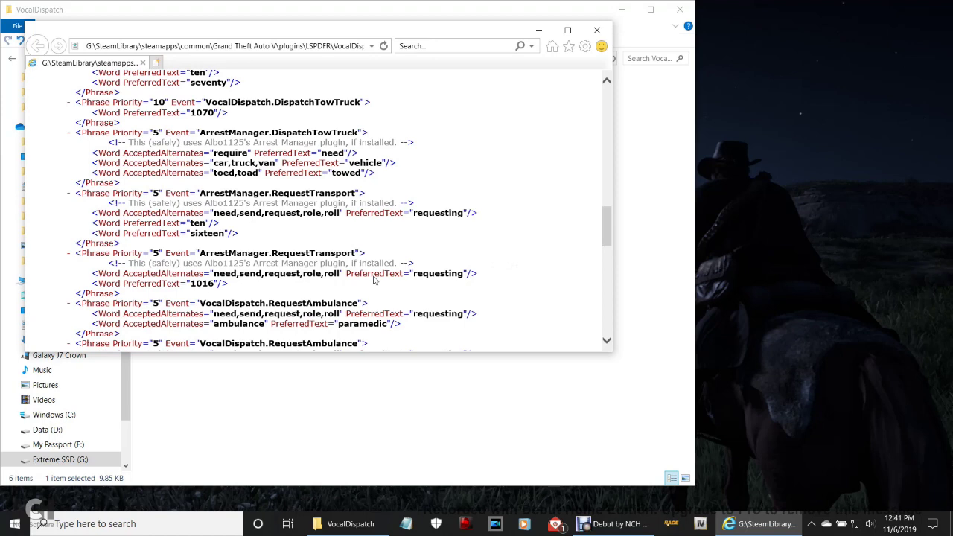
scroll(375, 279, "down", 1)
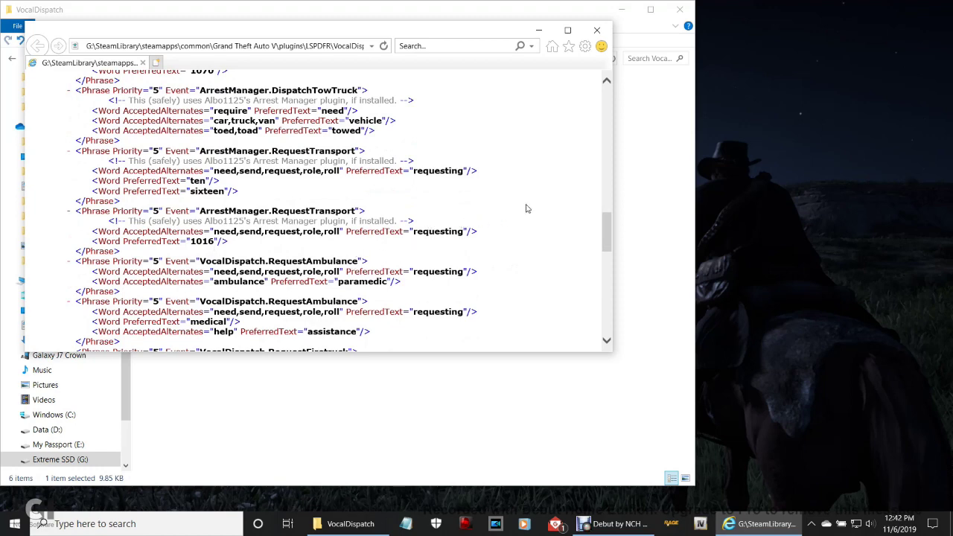
left_click_drag(607, 220, 602, 91)
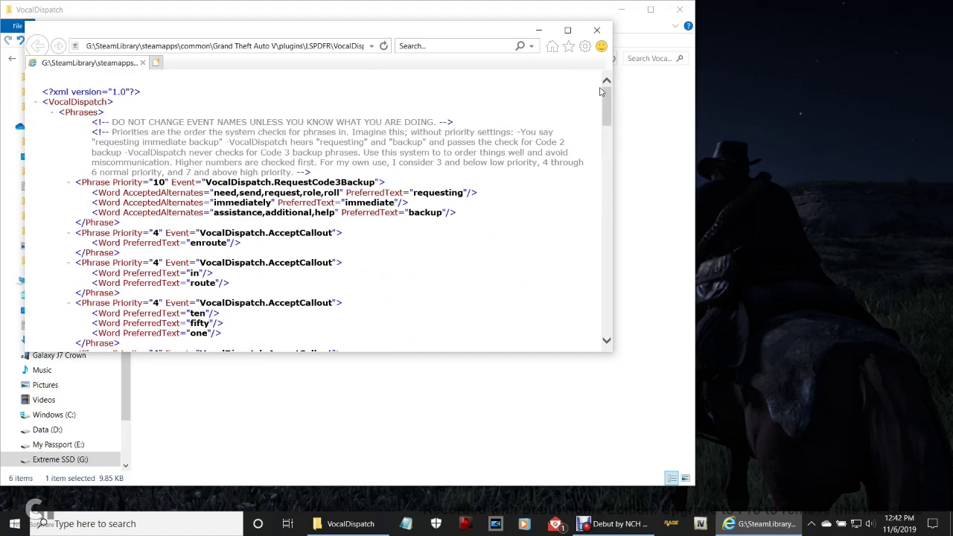
left_click(597, 30)
left_click(236, 221)
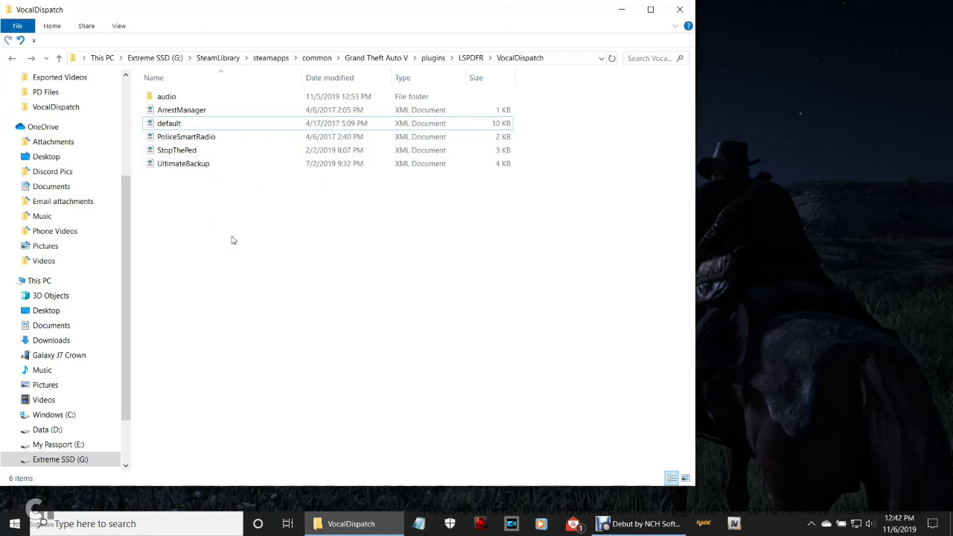
- Go back to the LSPDFR folder and open the VocalDispatch configuration settings file in Notepad
left_click(13, 59)
scroll(320, 223, "down", 3)
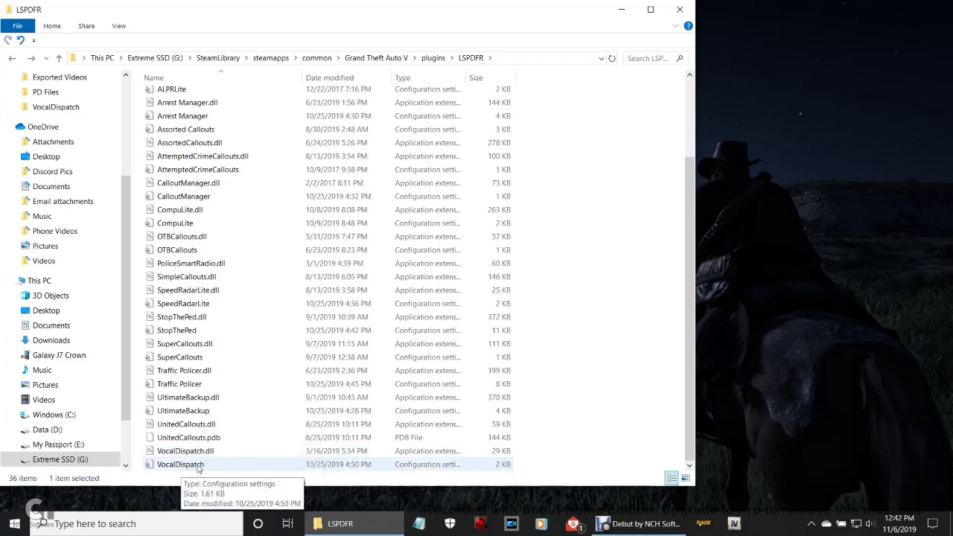
double_click(195, 465)
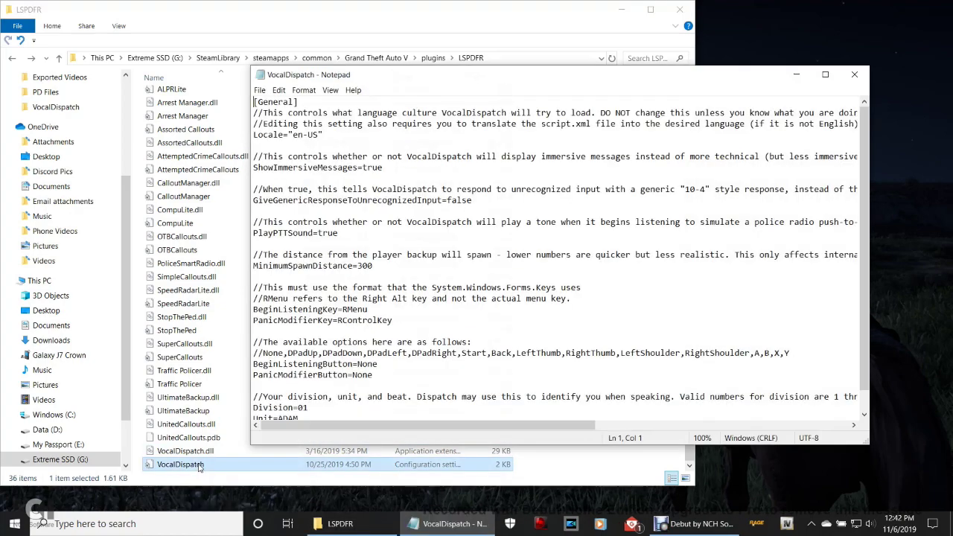
- Maximize the VocalDispatch settings file and examine the Division, Unit and Beat lines at its end
left_click_drag(575, 80, 430, 3)
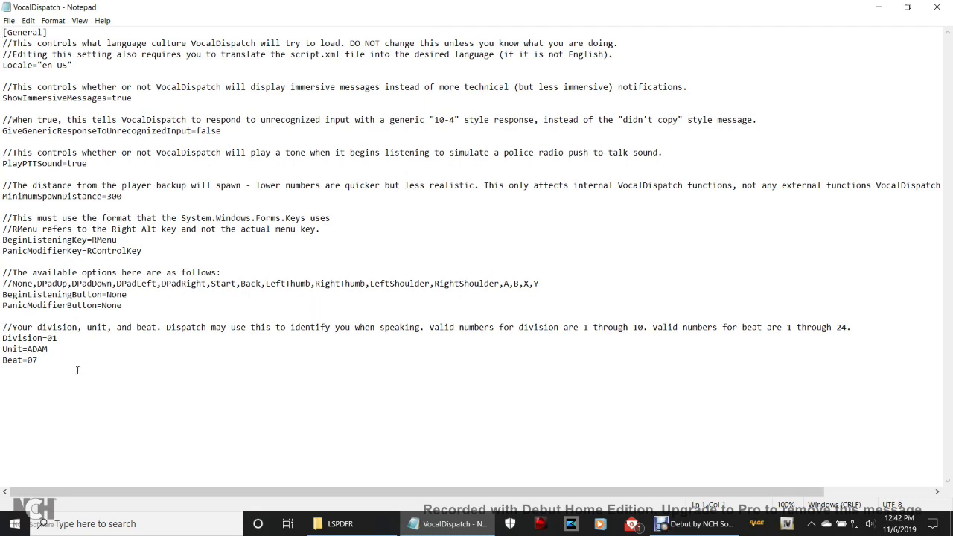
left_click_drag(64, 366, 2, 340)
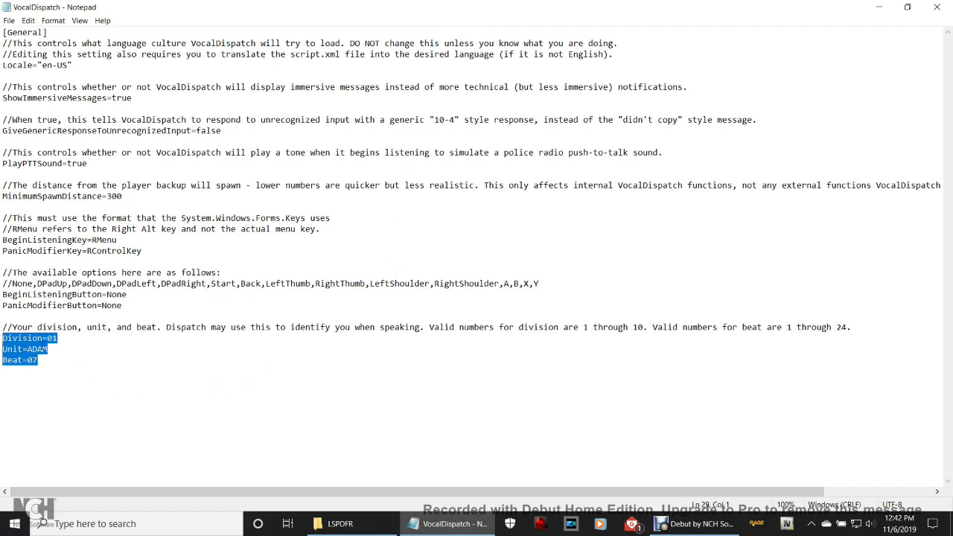
left_click(110, 368)
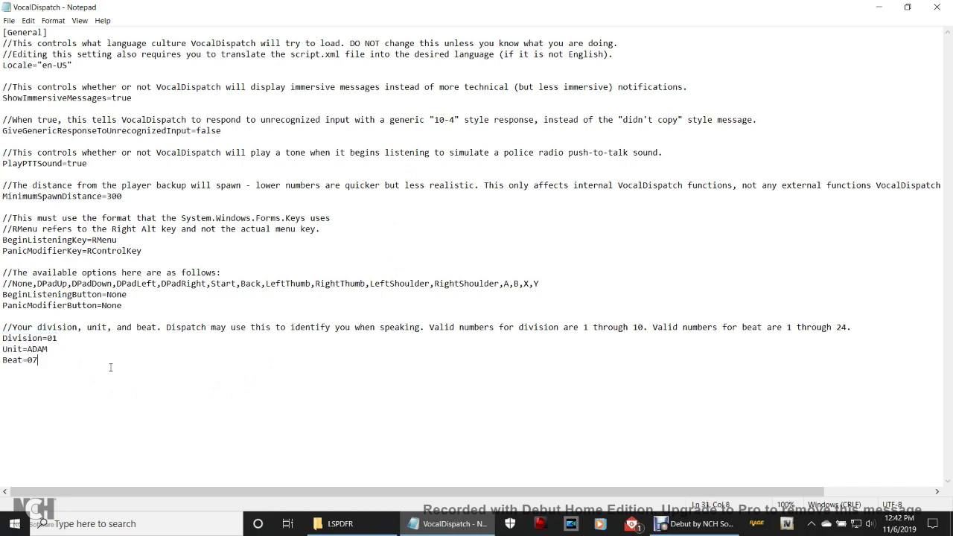